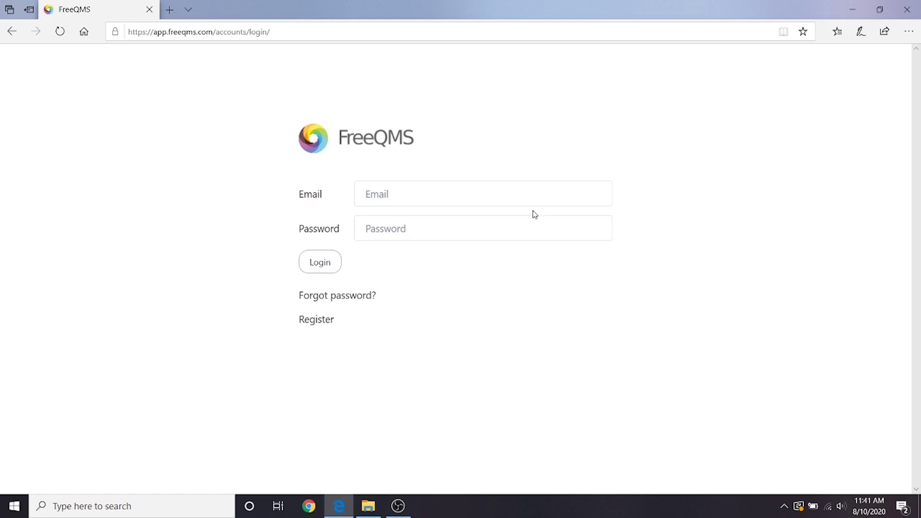
Log in to FreeQMS with the test account's e-mail address and password.
{"action": "left_click", "coordinate": [528, 197]}
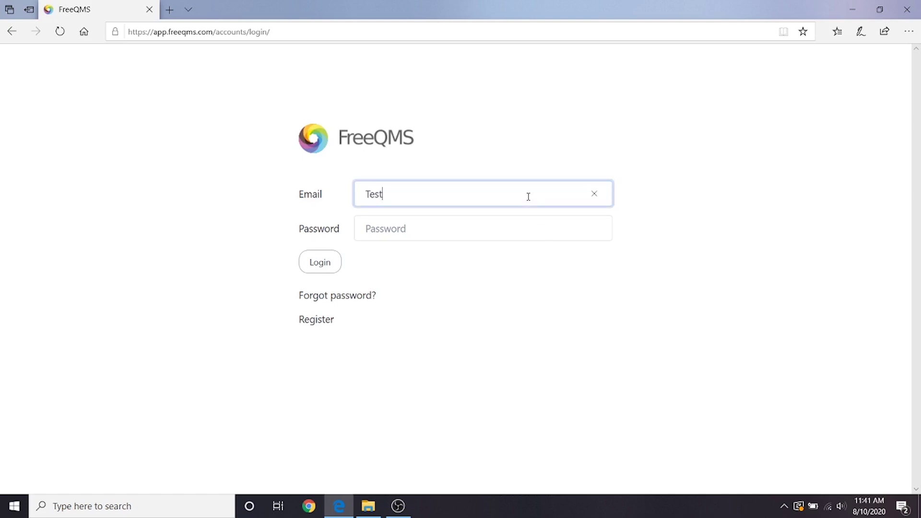
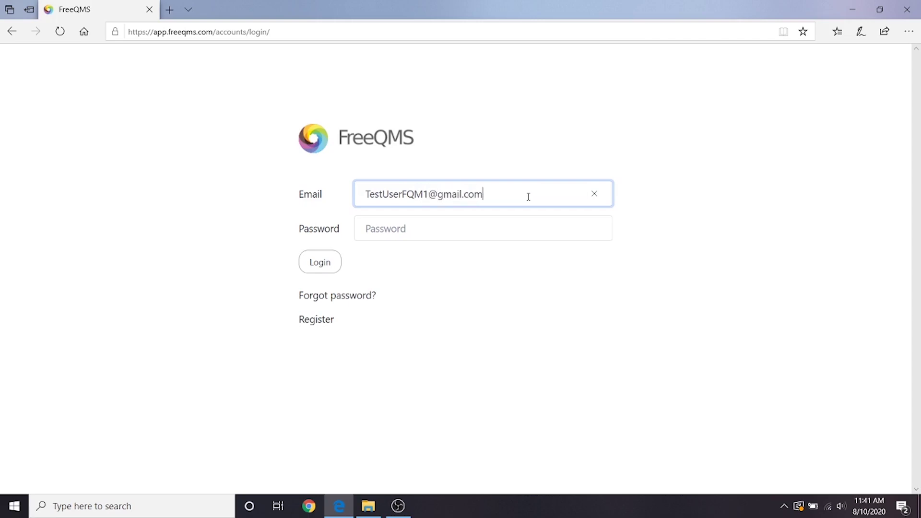
{"action": "key", "text": "Tab"}
{"action": "type", "text": "••••••••"}
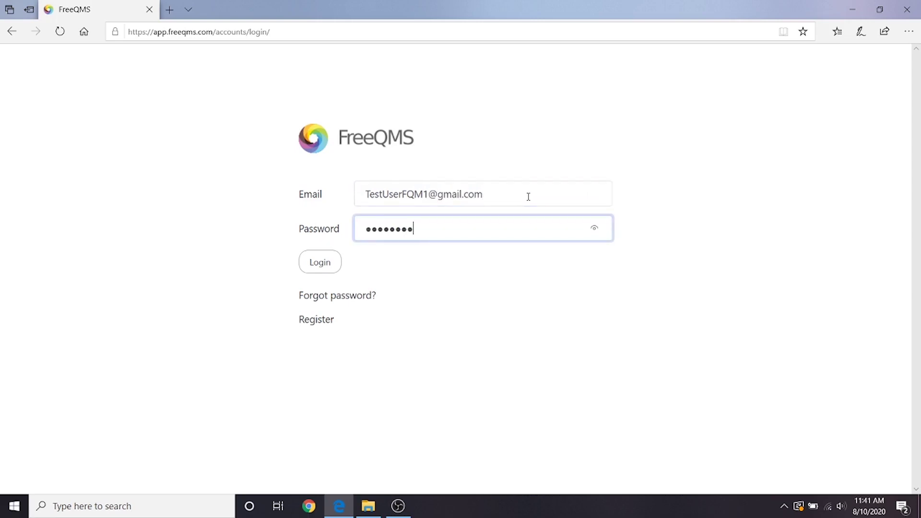
{"action": "left_click", "coordinate": [330, 265]}
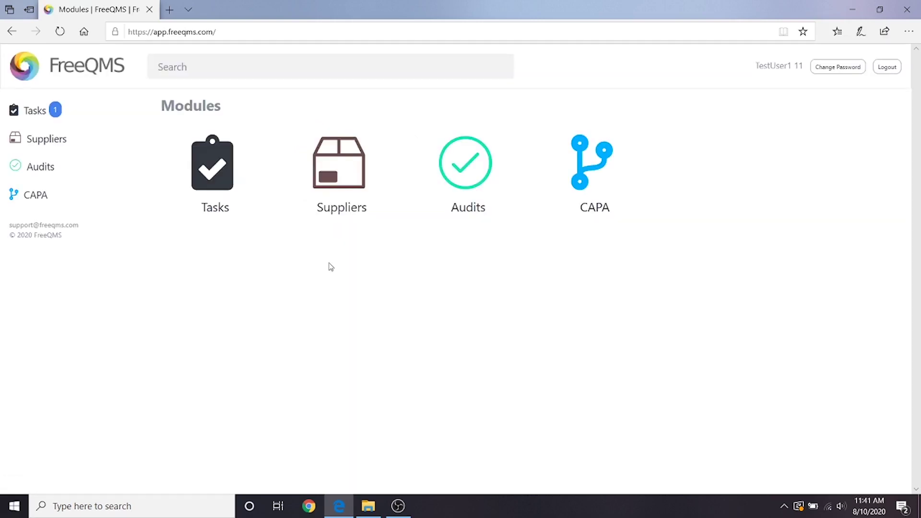
Open CAPA record 6, 'Engineering Specifications do not incorporate ISO 14971 for Risk', from the CAPA module.
{"action": "left_click", "coordinate": [597, 192]}
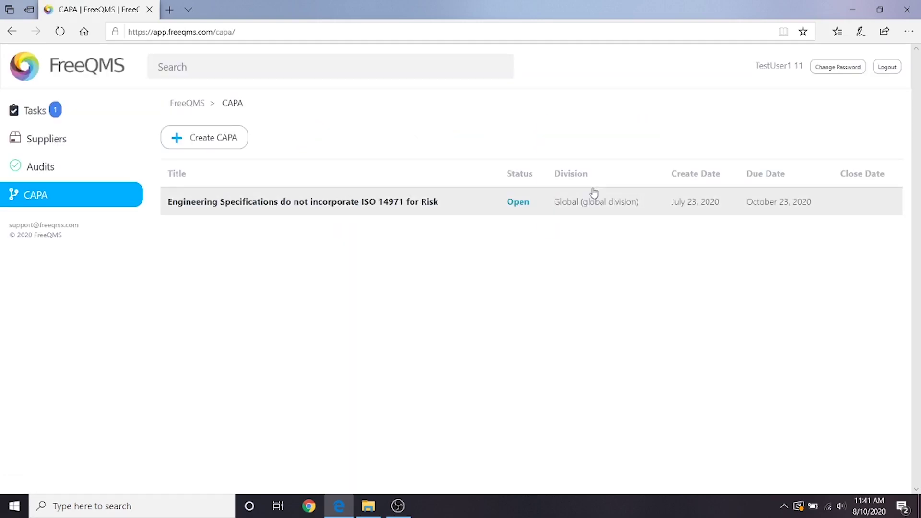
{"action": "left_click", "coordinate": [344, 201]}
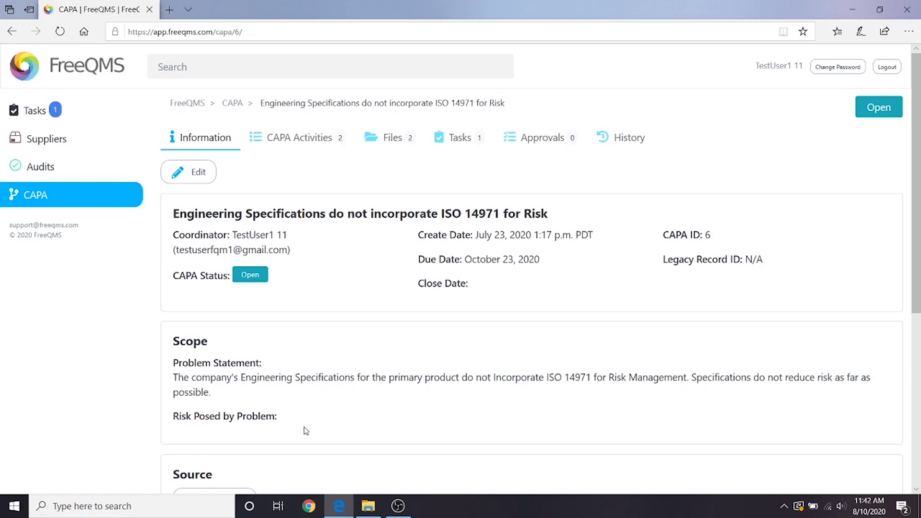
Review closed Containment activity 9, scrolling through its items, containment and uploaded evidence.
{"action": "left_click", "coordinate": [292, 146]}
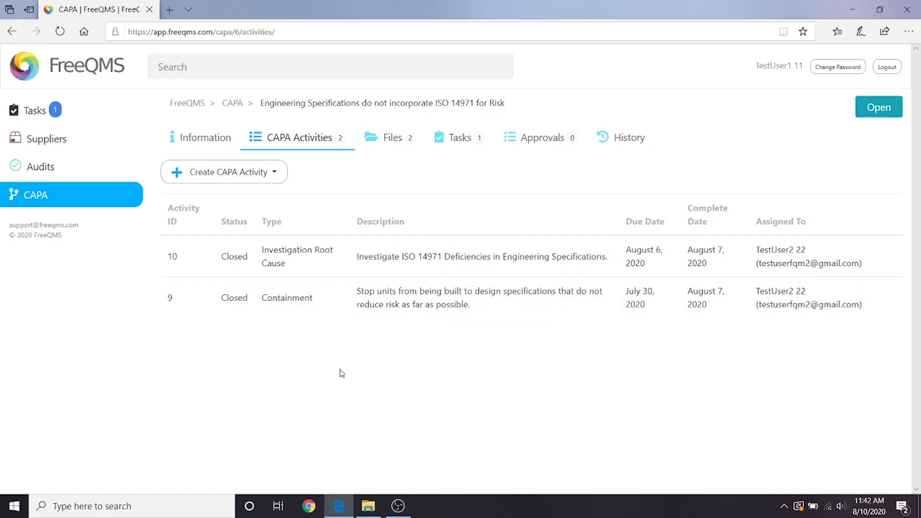
{"action": "left_click", "coordinate": [371, 303]}
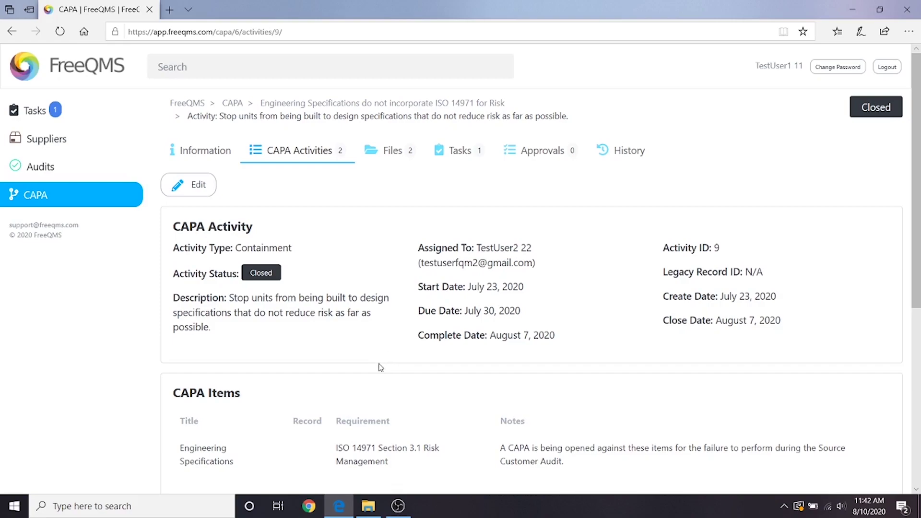
{"action": "scroll", "coordinate": [379, 367], "scroll_direction": "down", "scroll_amount": 5}
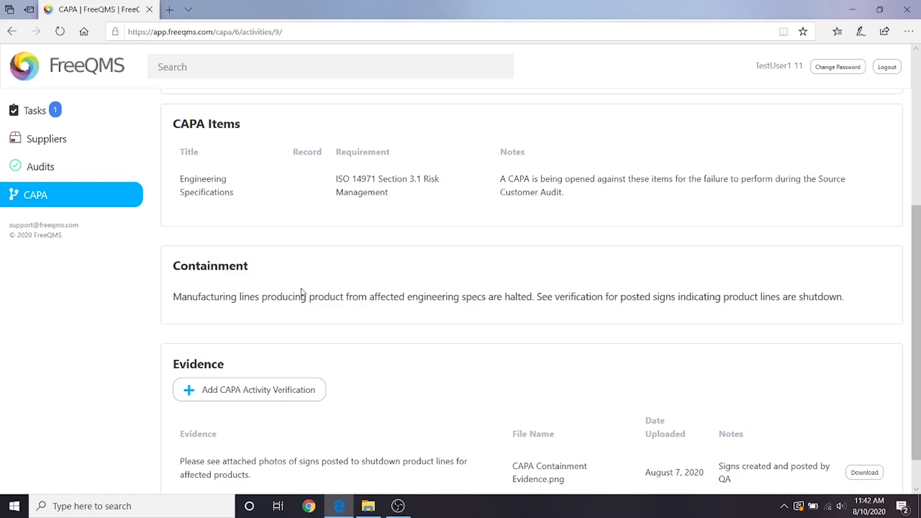
{"action": "scroll", "coordinate": [332, 264], "scroll_direction": "up", "scroll_amount": 6}
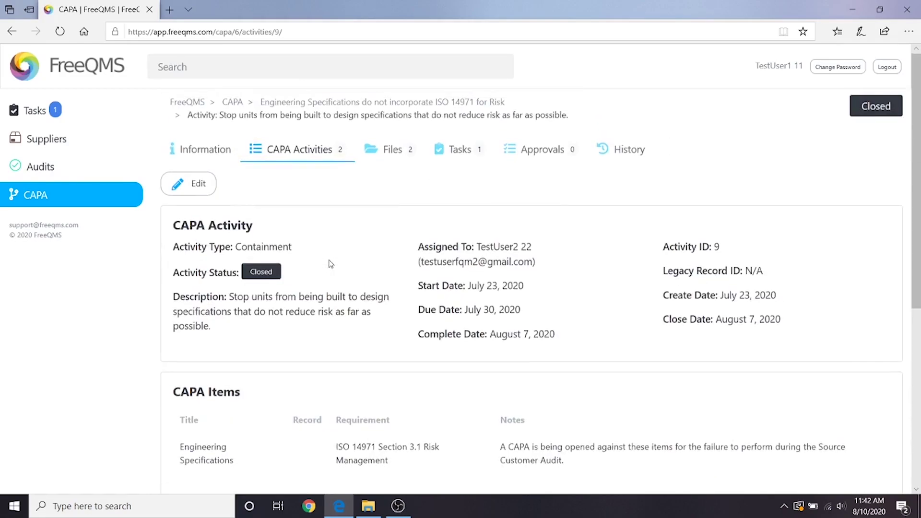
Edit Risk Posed by Problem to cover risks to manufacturing, company, patients, distributors and facility, then save.
{"action": "left_click", "coordinate": [183, 149]}
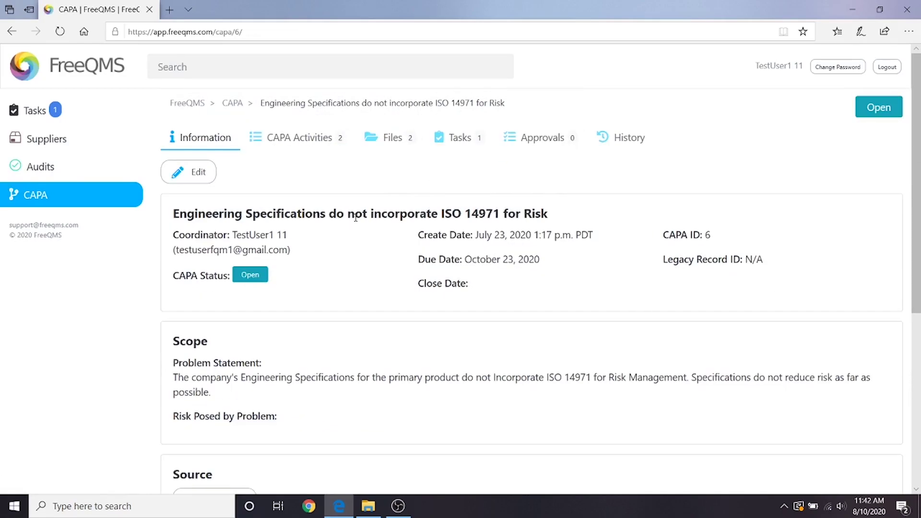
{"action": "left_click", "coordinate": [197, 171]}
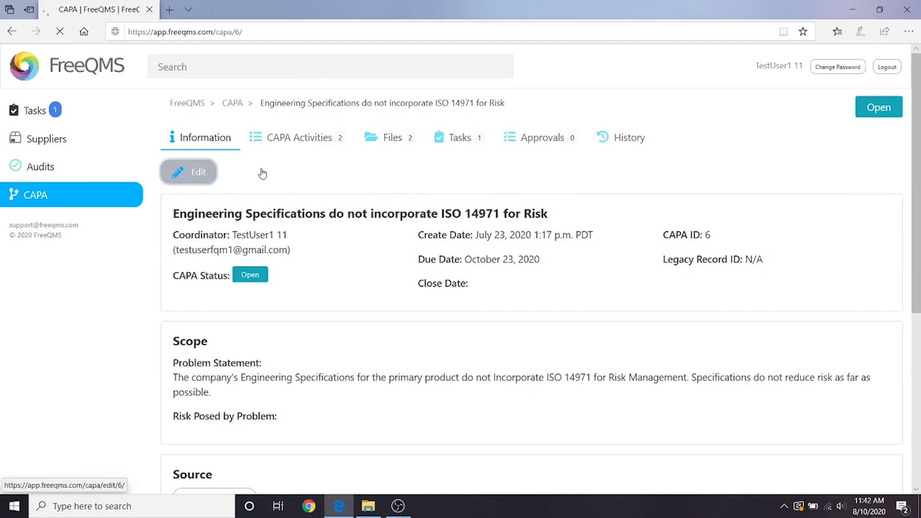
{"action": "scroll", "coordinate": [329, 179], "scroll_direction": "down", "scroll_amount": 2}
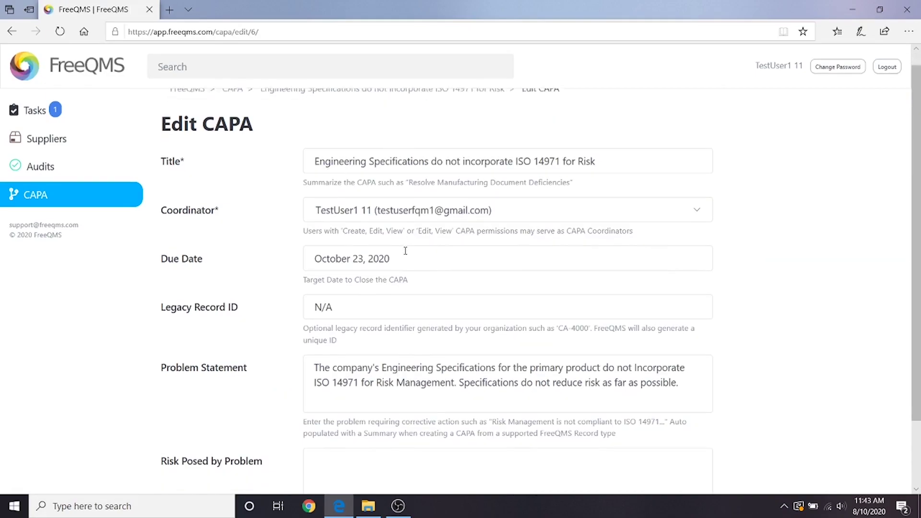
{"action": "left_click", "coordinate": [401, 385]}
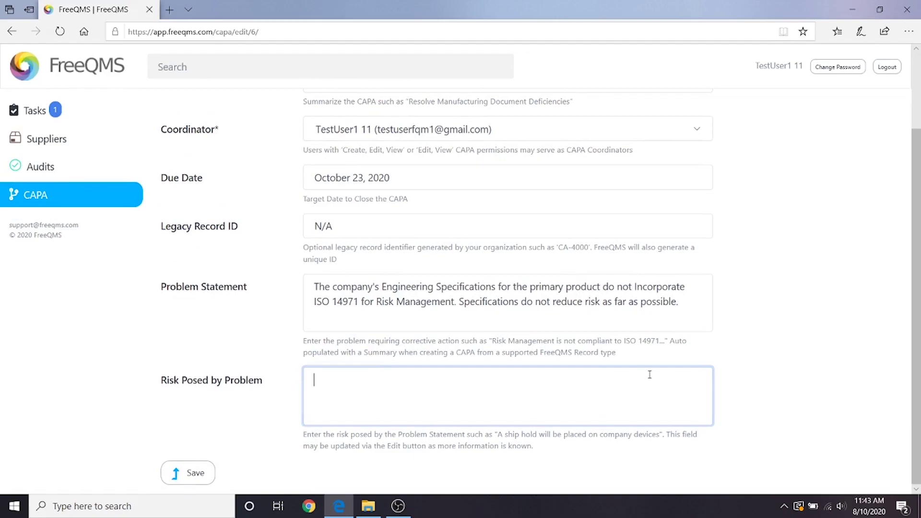
{"action": "type", "text": "This problem poses a risk to manufacturing:"}
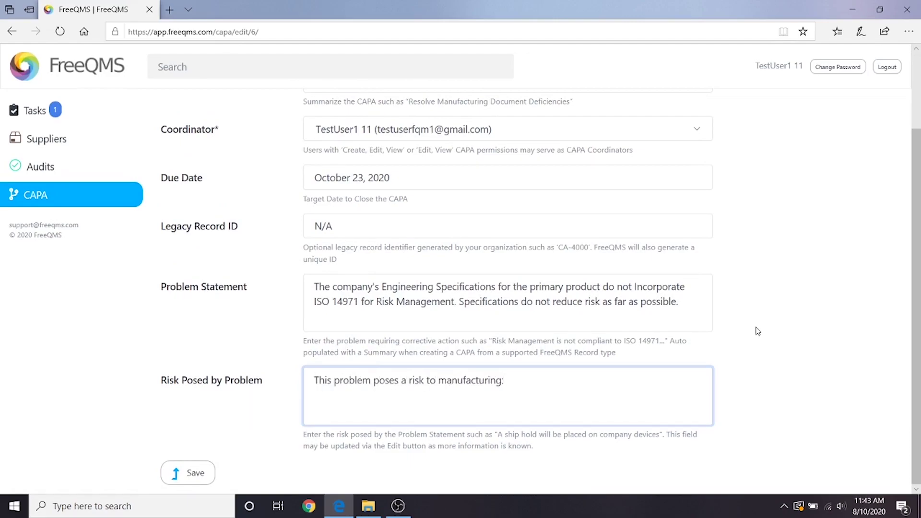
{"action": "type", "text": " lines producing product from our affected engineering specs are shut don"}
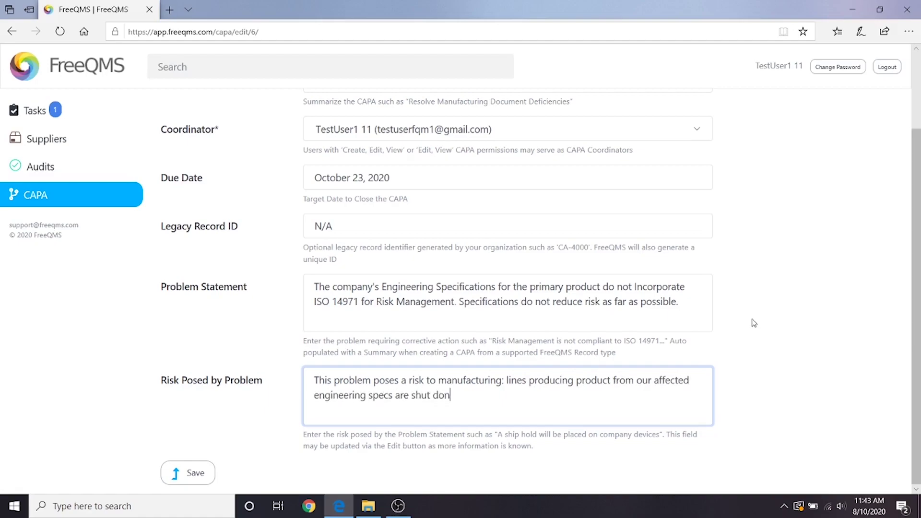
{"action": "key", "text": "BackSpace"}
{"action": "type", "text": "wn. The company is at risk for not building or shipping product. "}
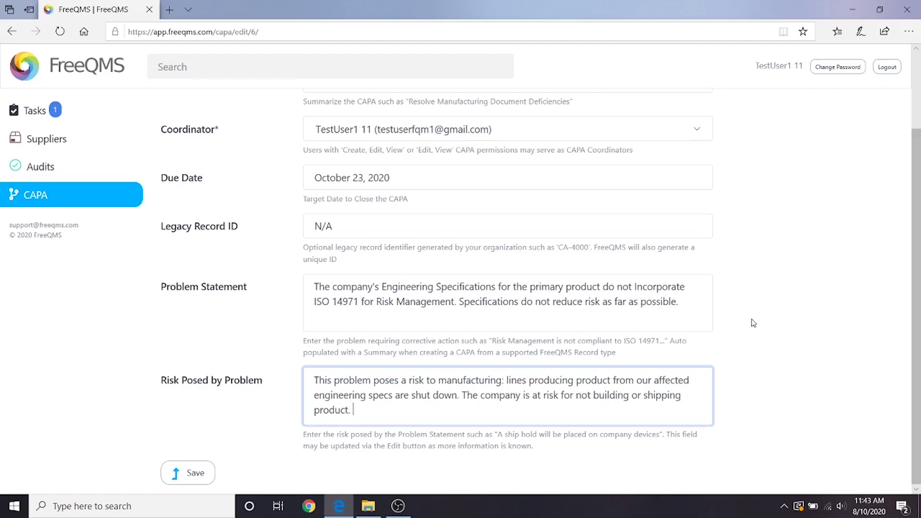
{"action": "type", "text": "Patients are at risk who require the product. Distributors are at risk f"}
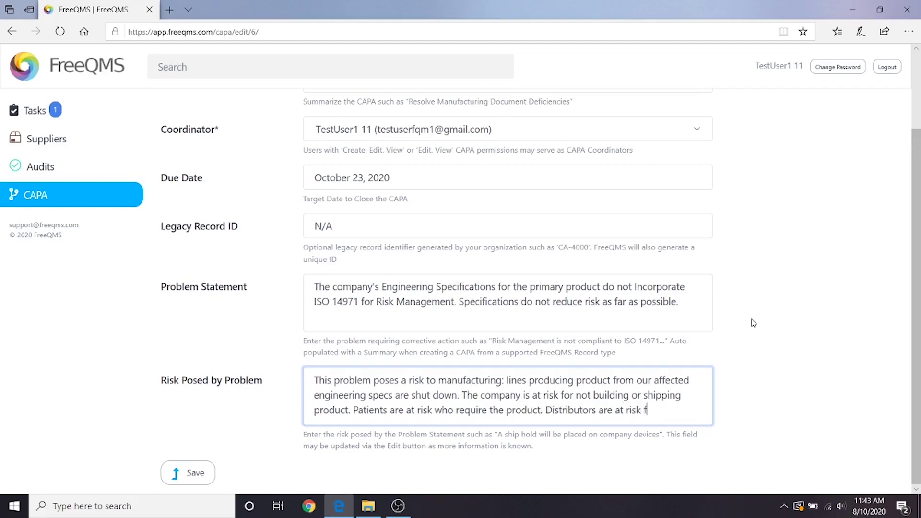
{"action": "key", "text": "BackSpace"}
{"action": "type", "text": "who are expecting timely product. The facility is at risk pending restart procedures."}
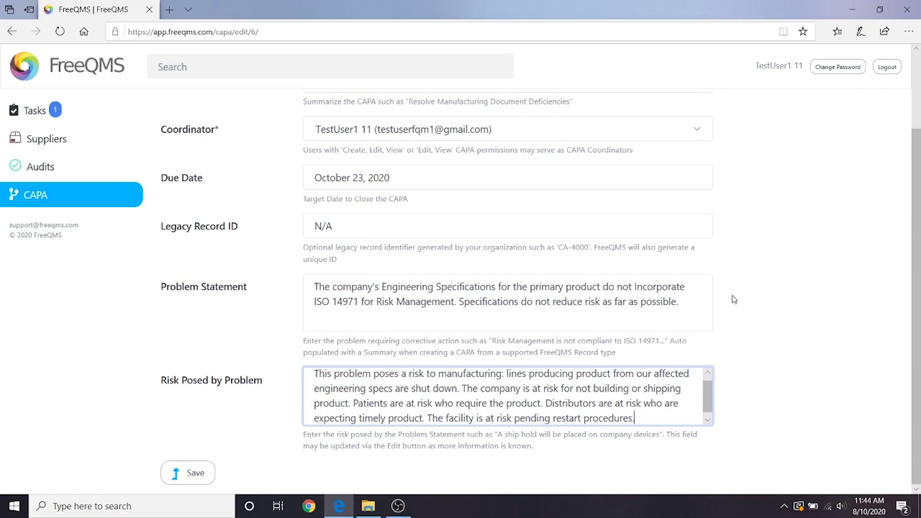
{"action": "left_click", "coordinate": [197, 470]}
{"action": "left_click", "coordinate": [196, 473]}
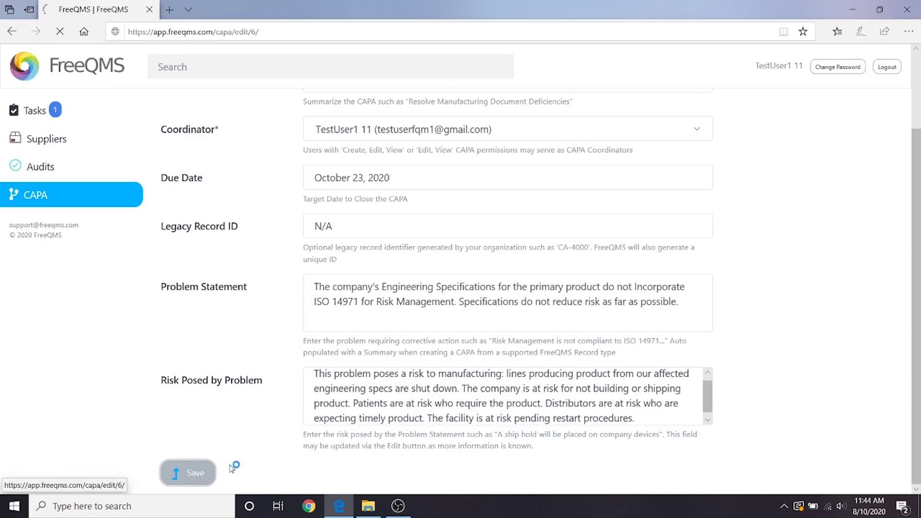
{"action": "scroll", "coordinate": [272, 376], "scroll_direction": "down", "scroll_amount": 7}
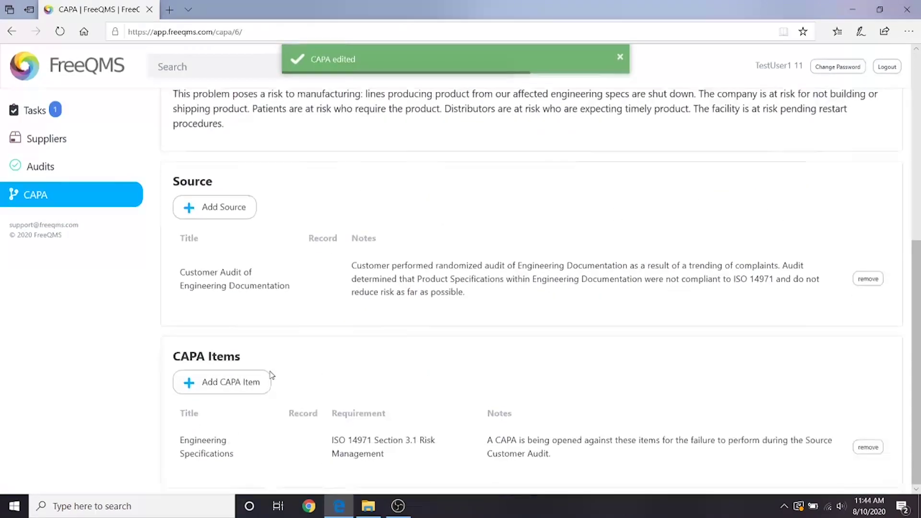
Start a new CAPA item, briefly trying Supplier as source before keeping Write in.
{"action": "left_click", "coordinate": [242, 384]}
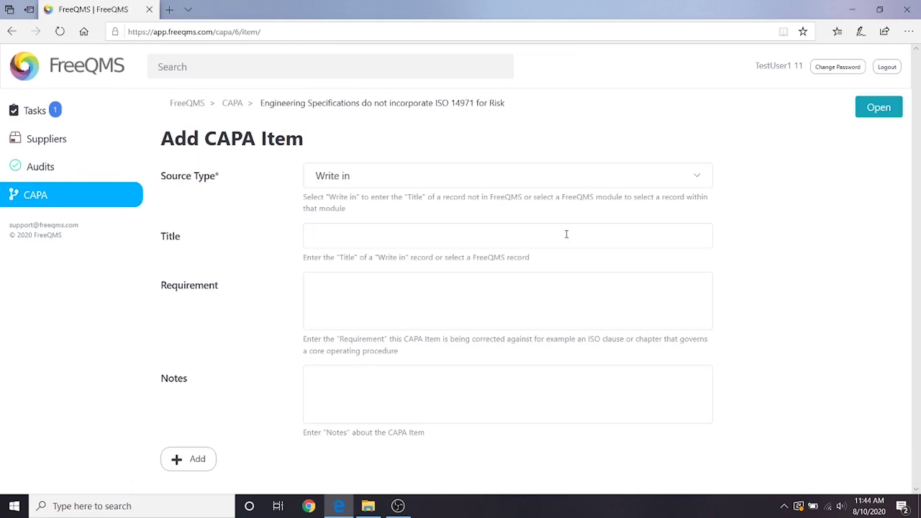
{"action": "left_click", "coordinate": [694, 187]}
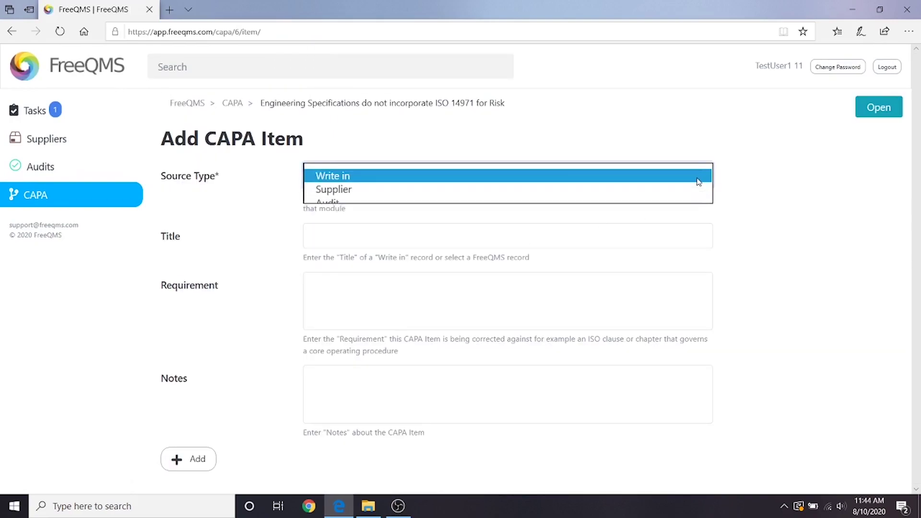
{"action": "left_click", "coordinate": [641, 194]}
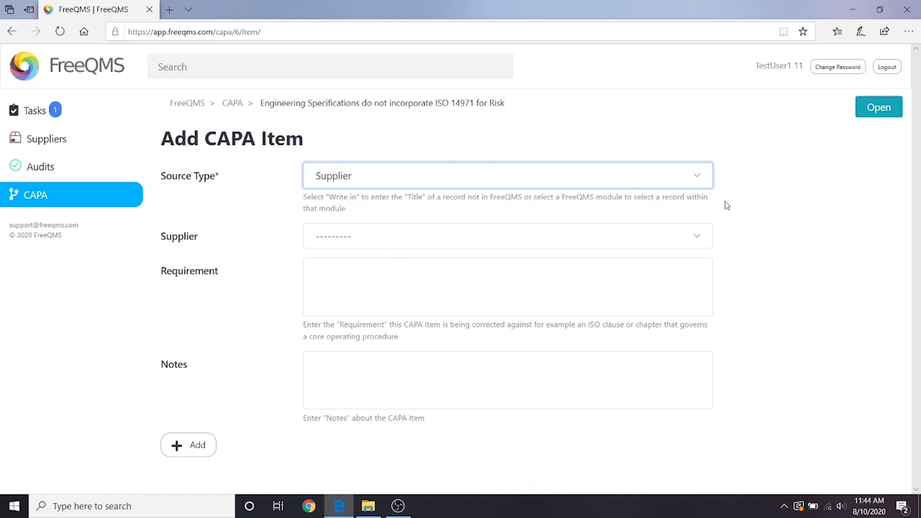
{"action": "left_click", "coordinate": [595, 233]}
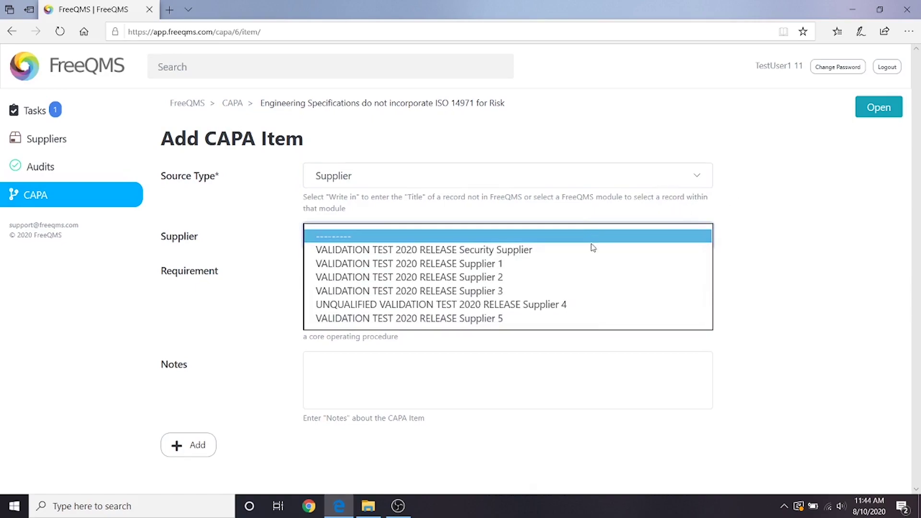
{"action": "left_click", "coordinate": [771, 334]}
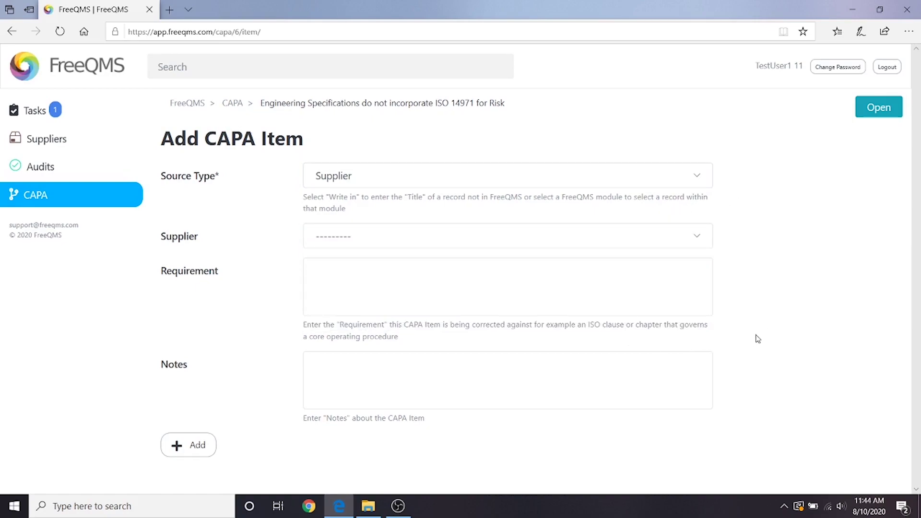
{"action": "left_click", "coordinate": [660, 179]}
{"action": "left_click", "coordinate": [652, 161]}
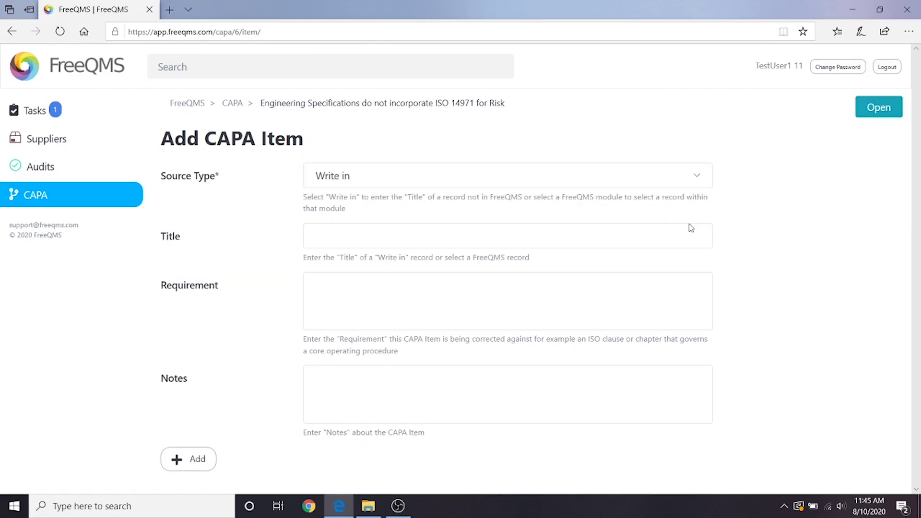
Title the item 'Product Distributors' with requirement ISO 13485:2106 7.2.3 Communication, a) product information.
{"action": "left_click", "coordinate": [597, 229]}
{"action": "type", "text": "P"}
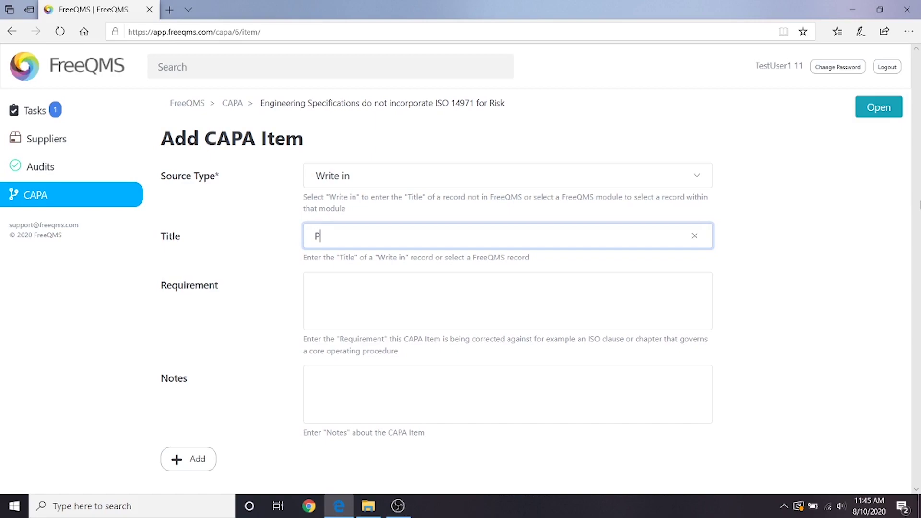
{"action": "type", "text": "roduct Distributr"}
{"action": "key", "text": "BackSpace"}
{"action": "type", "text": "orr"}
{"action": "key", "text": "BackSpace"}
{"action": "type", "text": "s"}
{"action": "key", "text": "Tab"}
{"action": "type", "text": "ISO"}
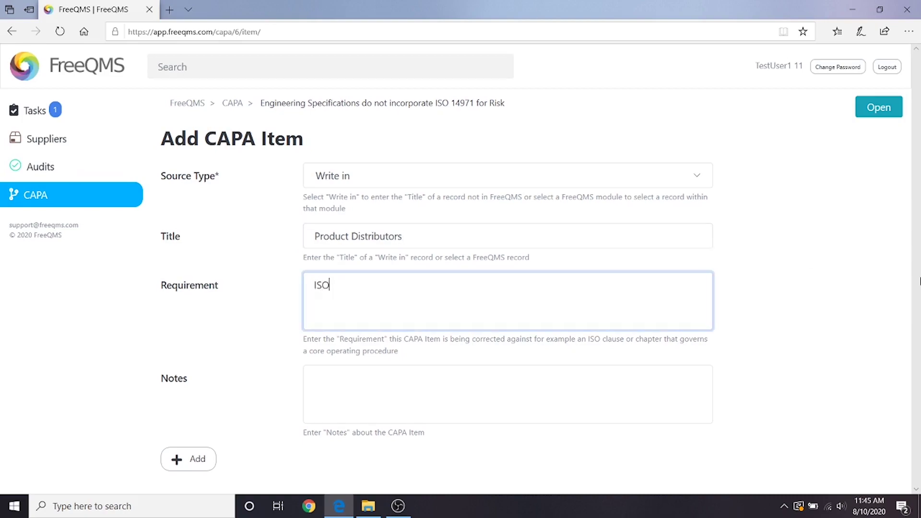
{"action": "type", "text": " 13485:2106"}
{"action": "key", "text": "Return"}
{"action": "type", "text": "7.2.3 Communi"}
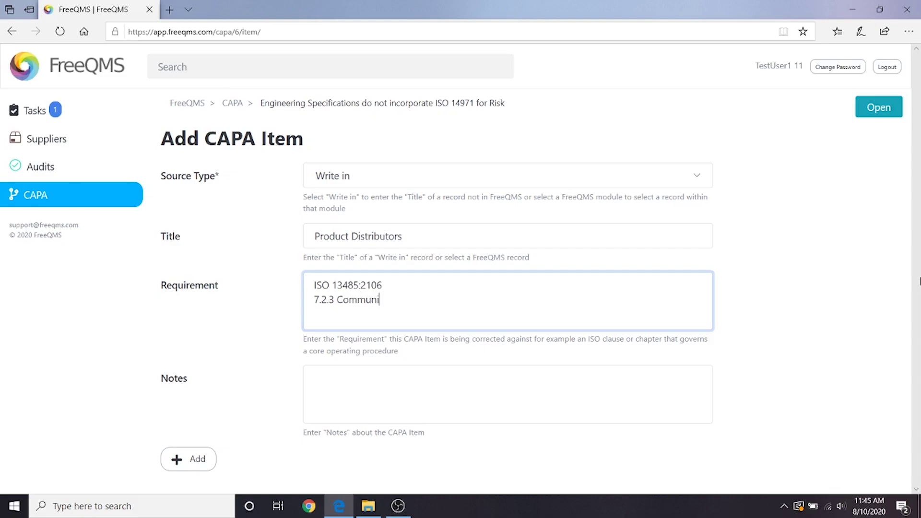
{"action": "type", "text": "cation The organization shall"}
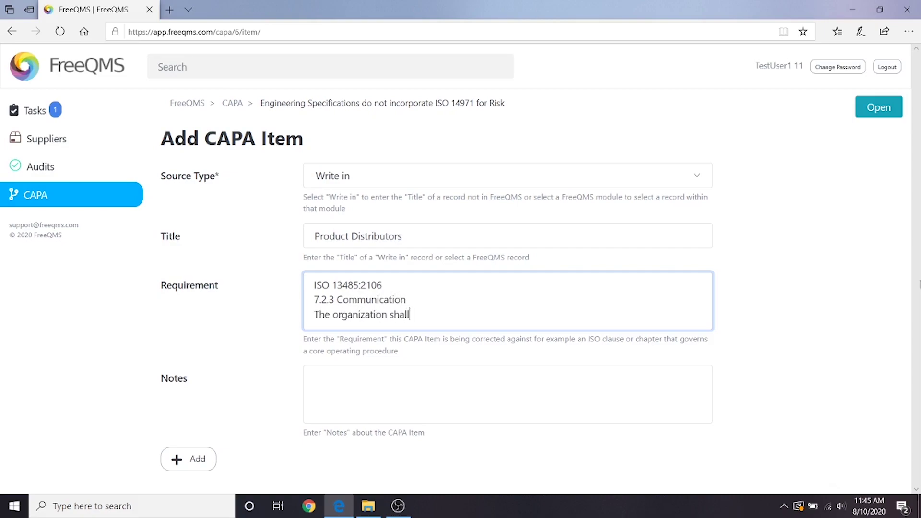
{"action": "type", "text": " plan and document arrangements for communicating "}
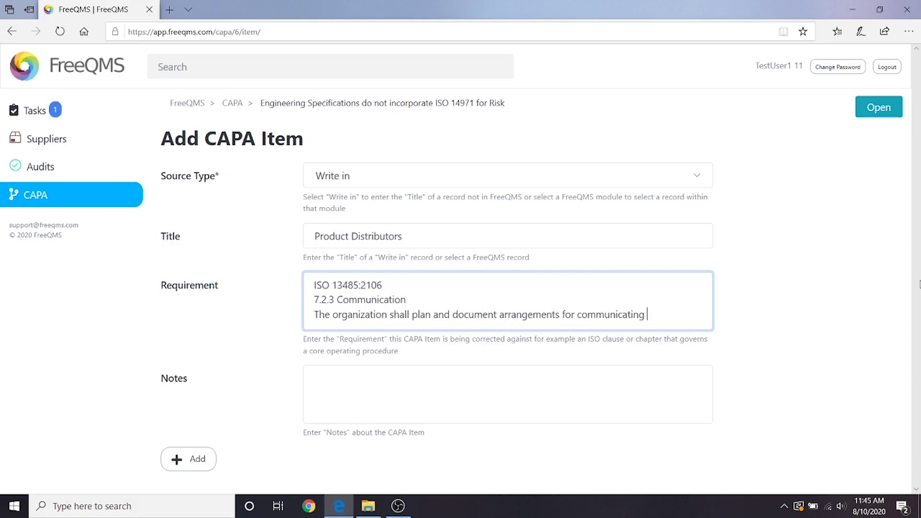
{"action": "type", "text": "with customers in relation to:"}
{"action": "key", "text": "Return"}
{"action": "type", "text": "a) product information"}
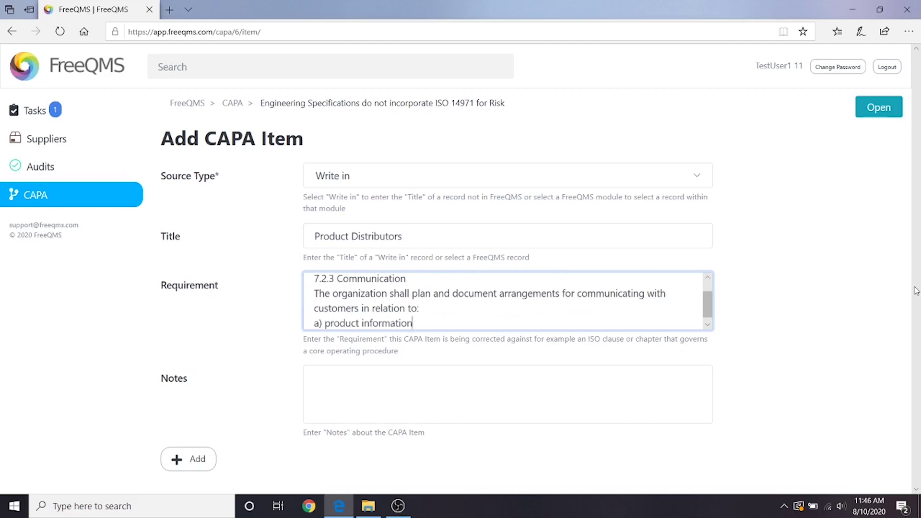
Add the note 'Create action to notify distributors' and save the item.
{"action": "left_click", "coordinate": [332, 368]}
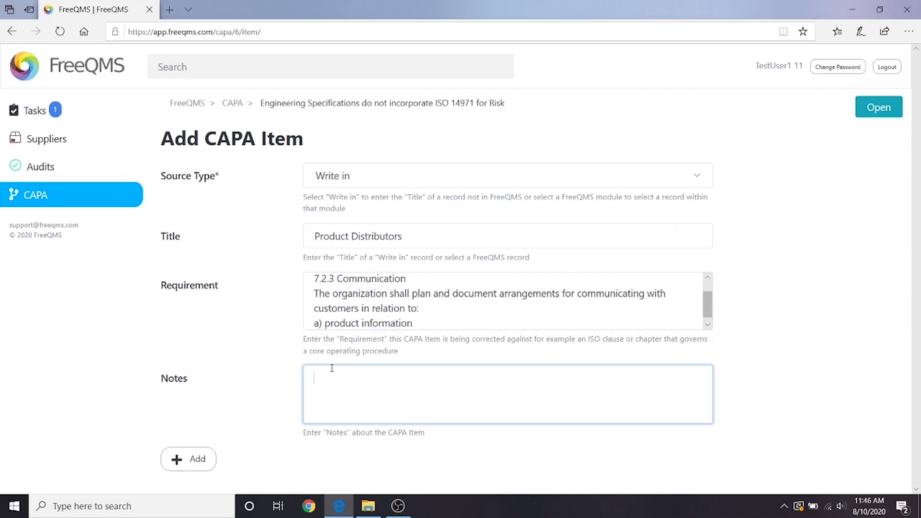
{"action": "type", "text": "Create action to notify"}
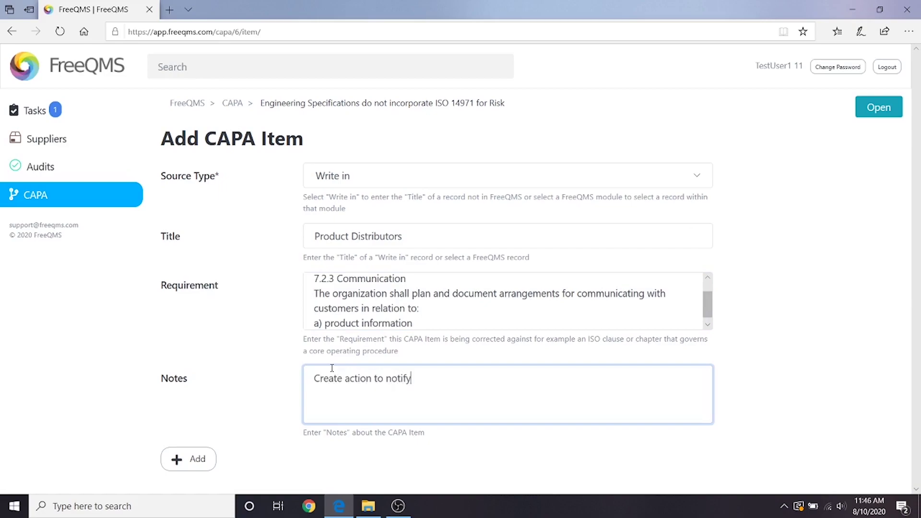
{"action": "type", "text": " distributors"}
{"action": "left_click", "coordinate": [205, 461]}
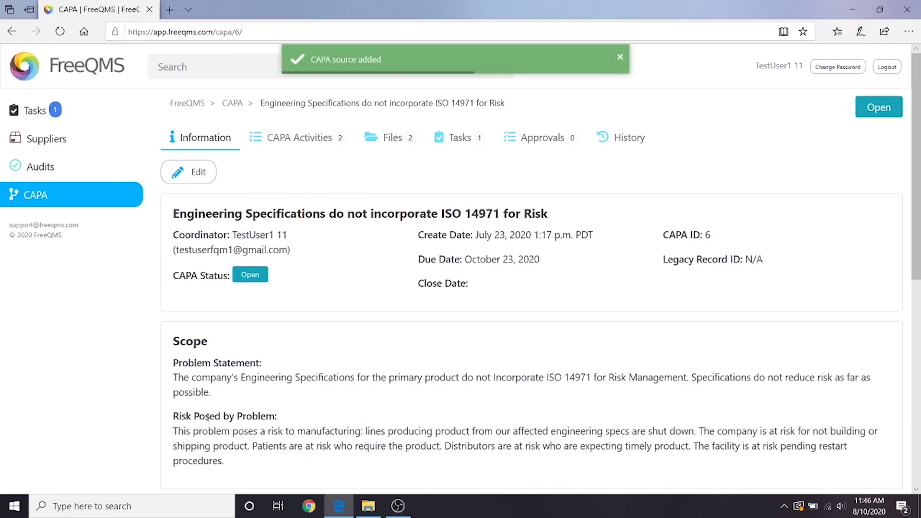
{"action": "scroll", "coordinate": [207, 417], "scroll_direction": "down", "scroll_amount": 10}
Add item 'Facility Restart', requirement 'Internal SOP that governs Facility Restarts', note 'Facility must be restarted after shutdown'.
{"action": "left_click", "coordinate": [211, 320]}
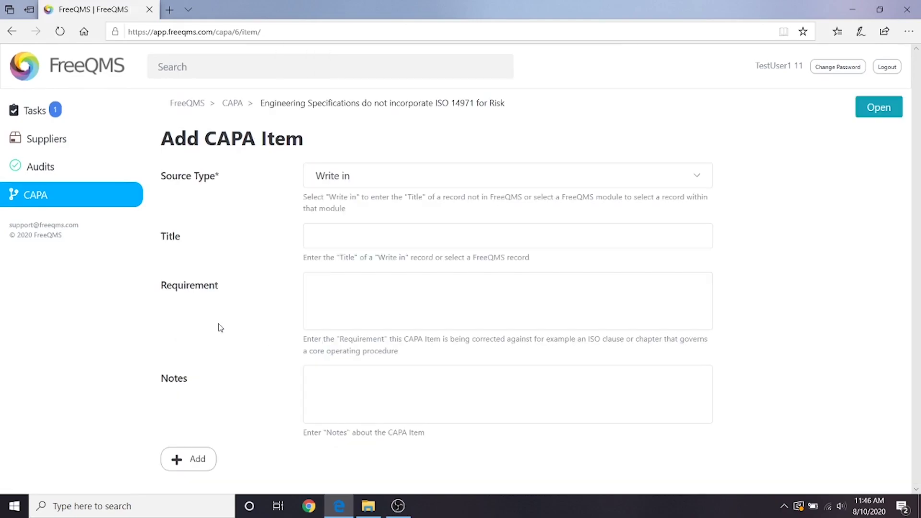
{"action": "left_click", "coordinate": [349, 245]}
{"action": "type", "text": "Facility Restart"}
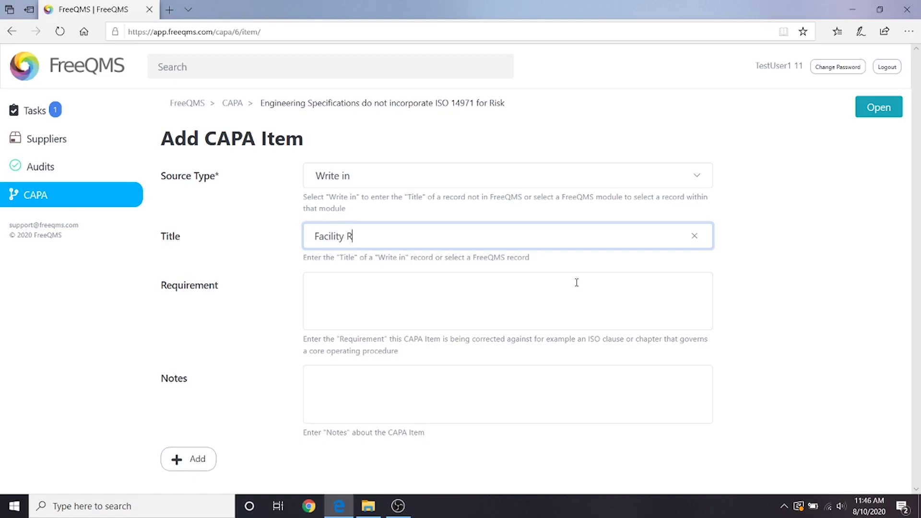
{"action": "left_click", "coordinate": [534, 291]}
{"action": "type", "text": "Internal SOP that governs"}
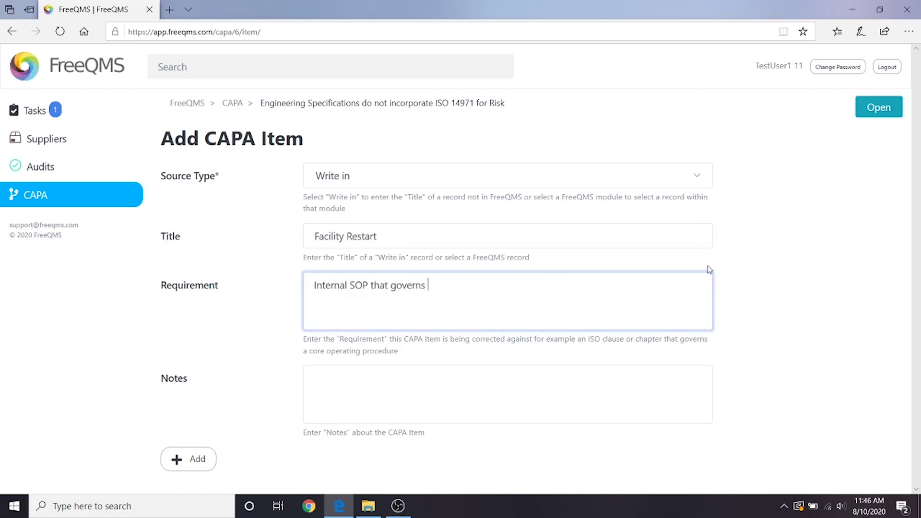
{"action": "type", "text": " Facility Restarts"}
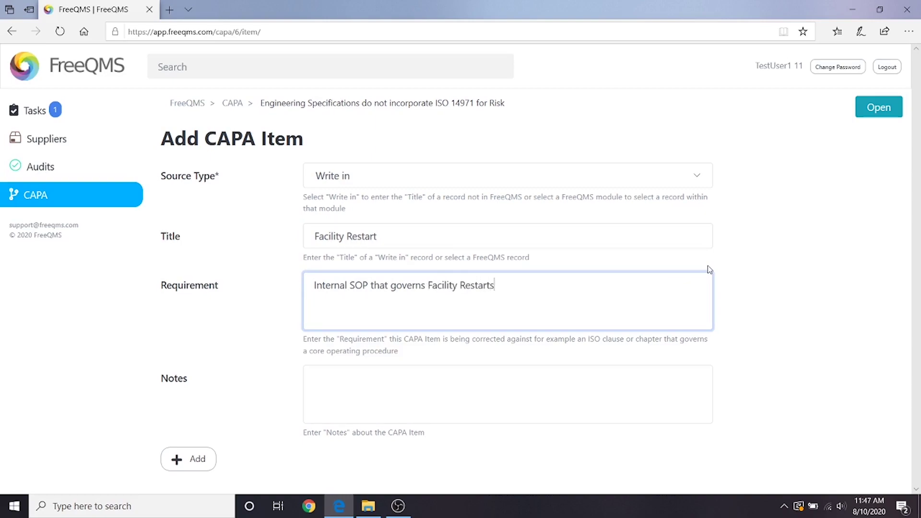
{"action": "key", "text": "Tab"}
{"action": "type", "text": "Facility m"}
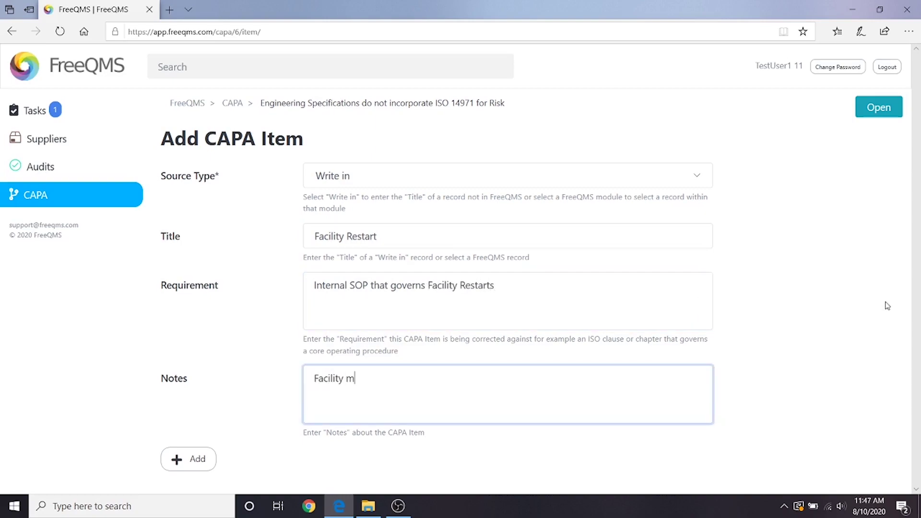
{"action": "type", "text": "ust be restarted after shutdown"}
{"action": "key", "text": "Tab"}
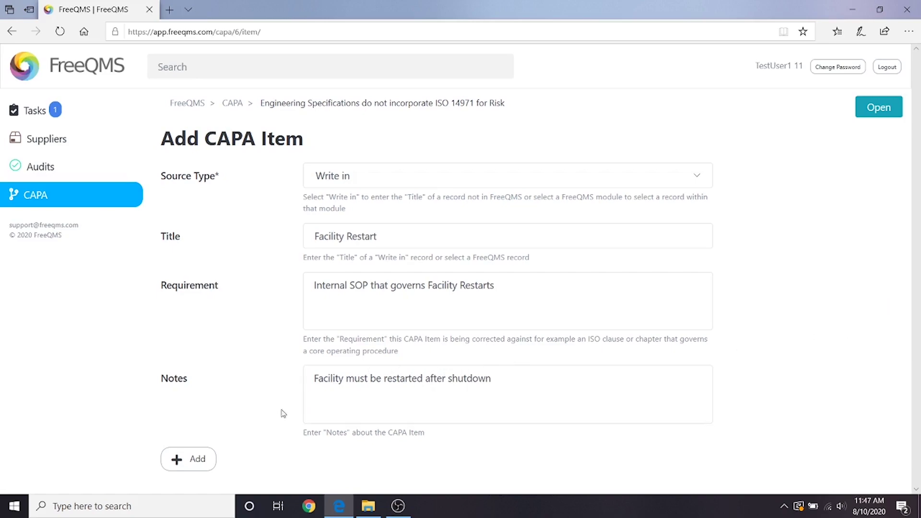
{"action": "left_click", "coordinate": [208, 458]}
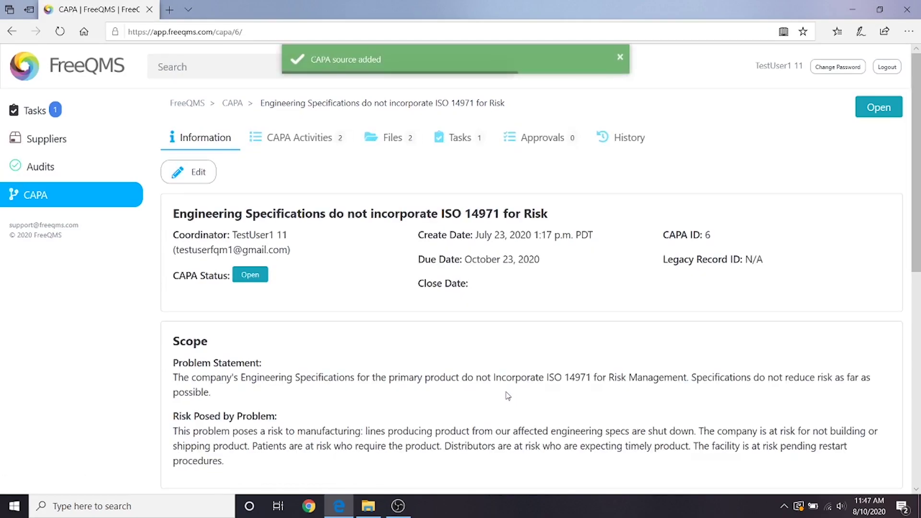
{"action": "scroll", "coordinate": [508, 396], "scroll_direction": "down", "scroll_amount": 5}
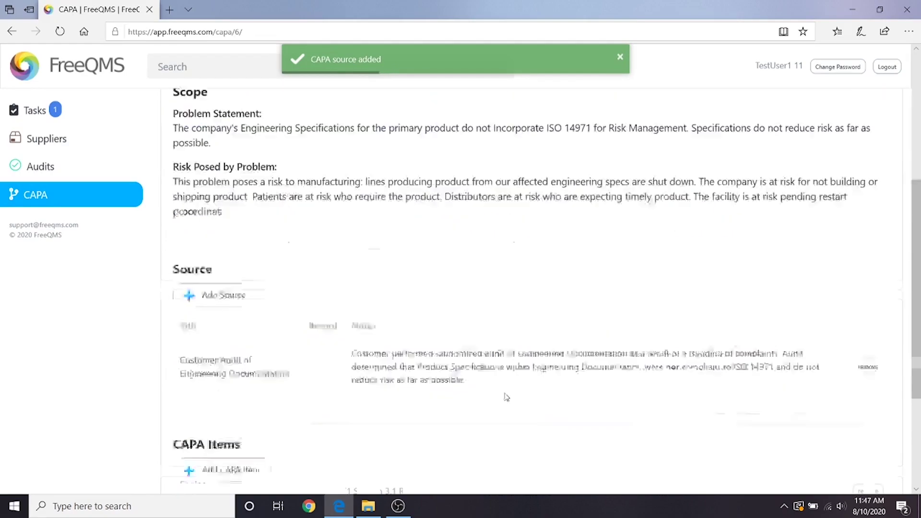
{"action": "scroll", "coordinate": [494, 399], "scroll_direction": "down", "scroll_amount": 4}
{"action": "scroll", "coordinate": [468, 397], "scroll_direction": "up", "scroll_amount": 9}
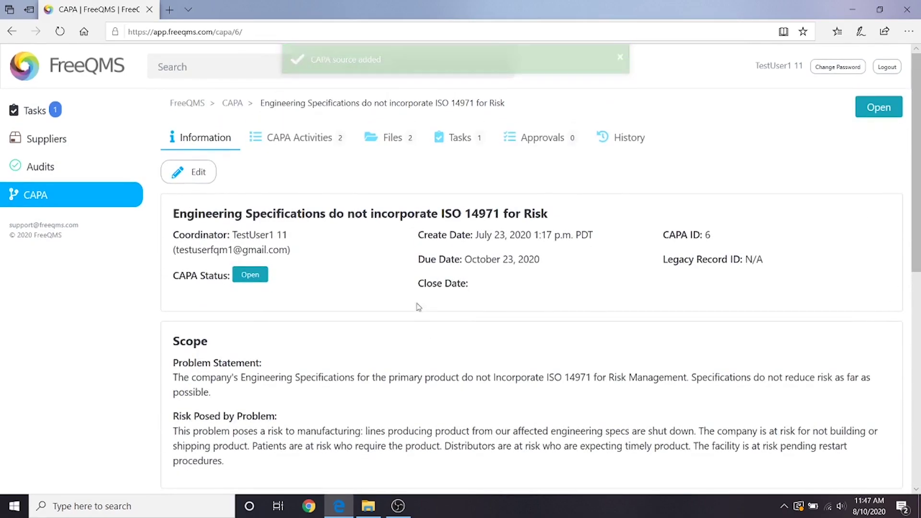
Read through activity 10's Investigation Plan, Conclusion and Root Cause sections.
{"action": "left_click", "coordinate": [291, 152]}
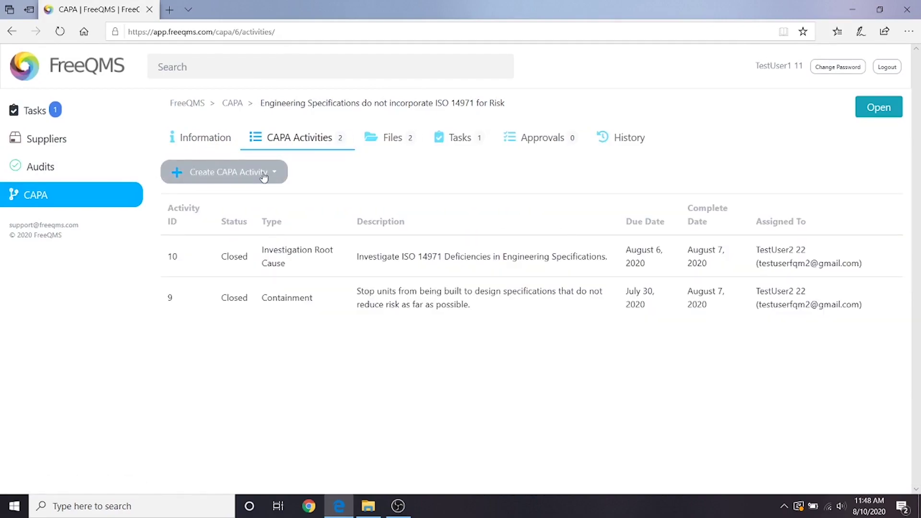
{"action": "left_click", "coordinate": [338, 267]}
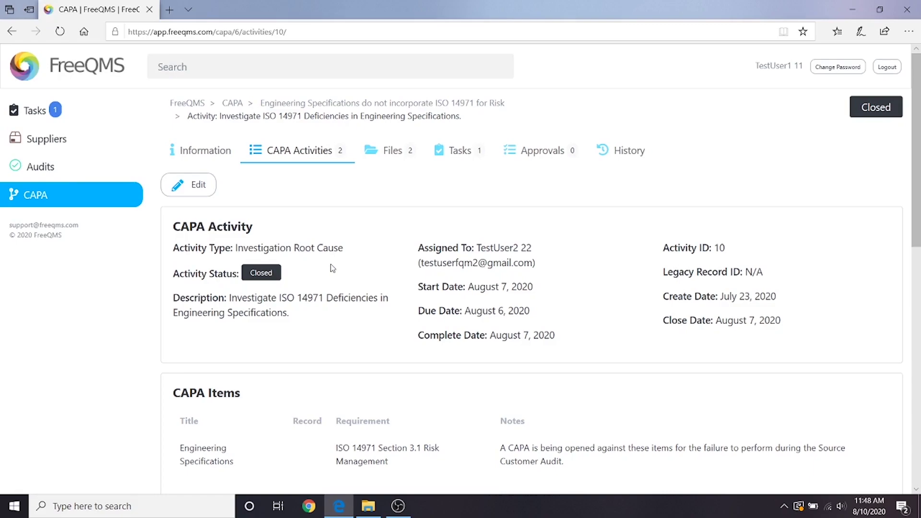
{"action": "scroll", "coordinate": [330, 267], "scroll_direction": "down", "scroll_amount": 7}
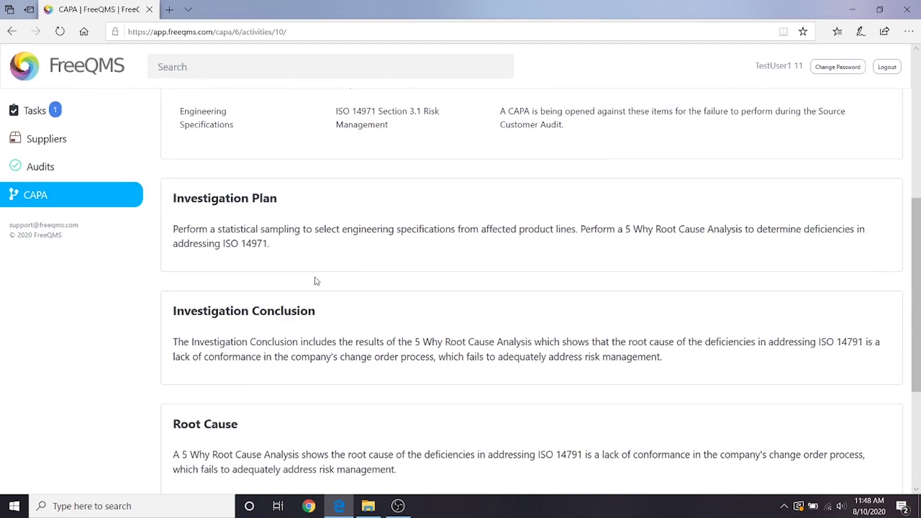
{"action": "scroll", "coordinate": [315, 282], "scroll_direction": "down", "scroll_amount": 1}
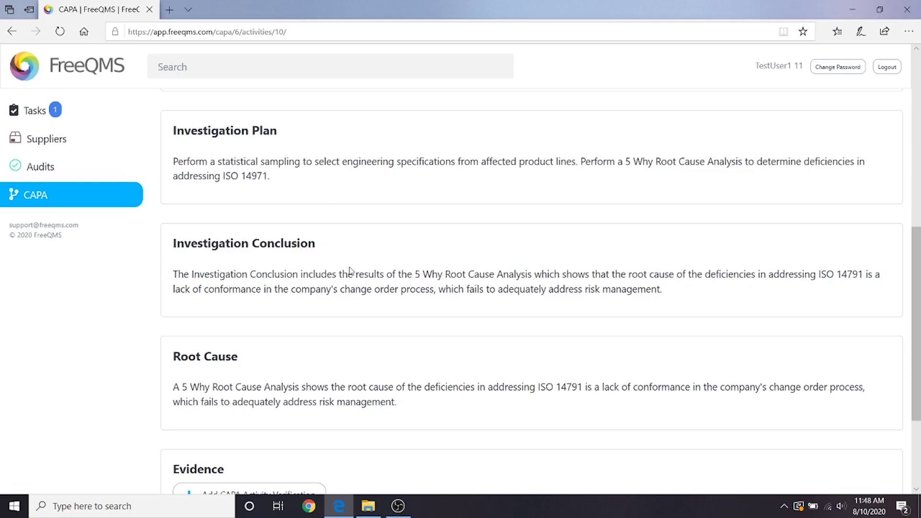
{"action": "scroll", "coordinate": [485, 223], "scroll_direction": "up", "scroll_amount": 5}
Go back to the Information tab and start another Add CAPA Item form.
{"action": "left_click", "coordinate": [201, 156]}
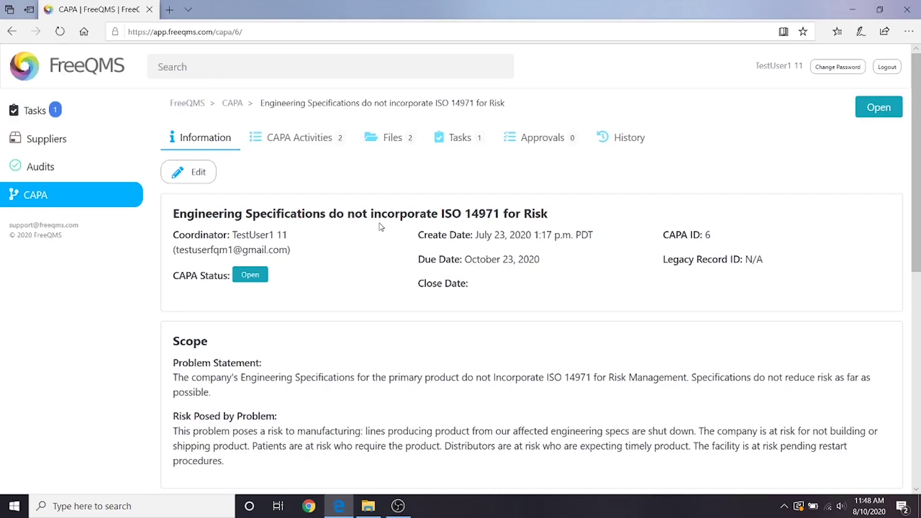
{"action": "scroll", "coordinate": [395, 241], "scroll_direction": "down", "scroll_amount": 7}
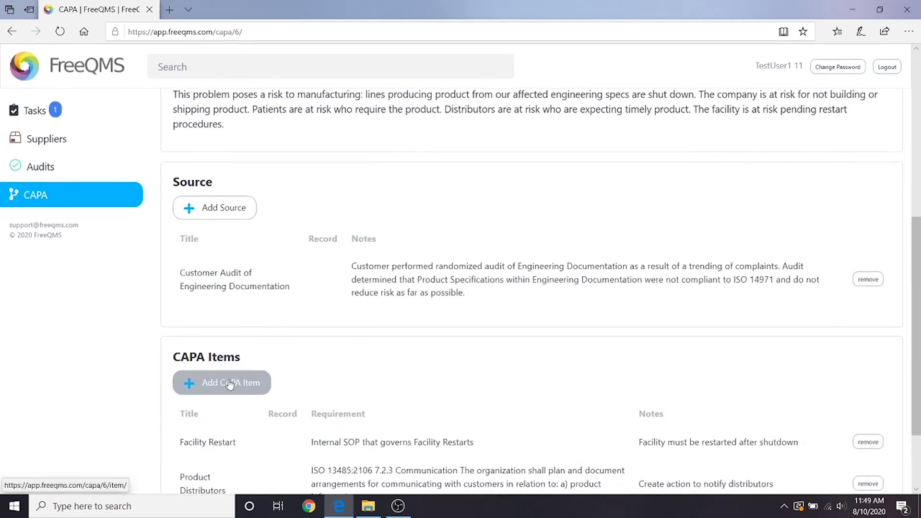
{"action": "left_click", "coordinate": [230, 385]}
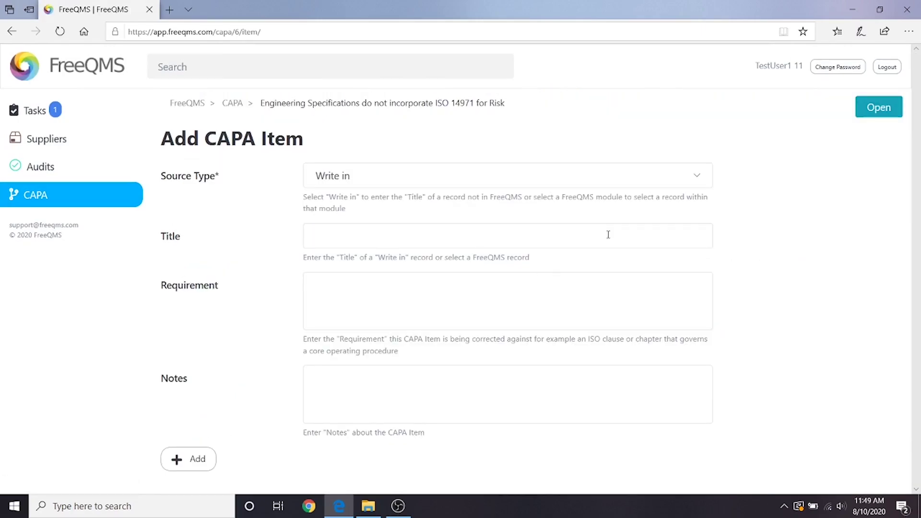
Keep Write in as the source type and title the item 'Change Order Process and Form'.
{"action": "left_click", "coordinate": [651, 187]}
{"action": "left_click", "coordinate": [650, 187]}
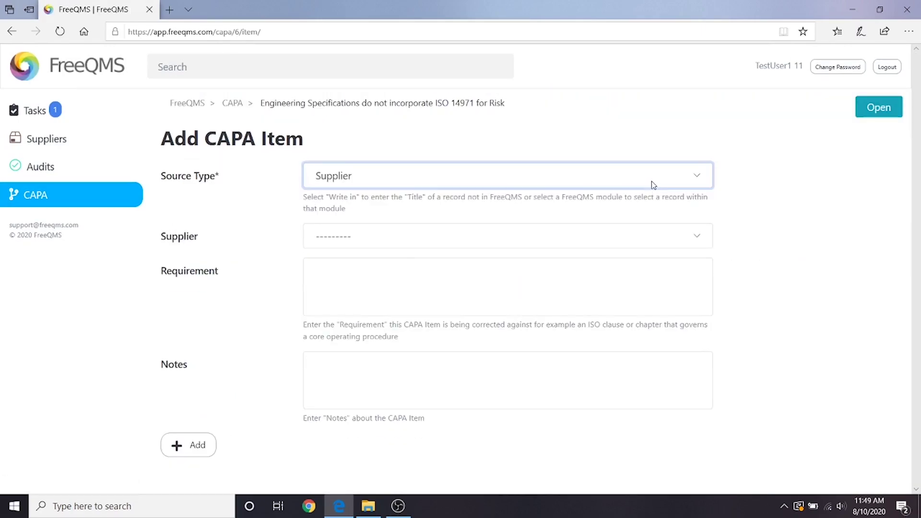
{"action": "left_click", "coordinate": [675, 181]}
{"action": "left_click", "coordinate": [683, 160]}
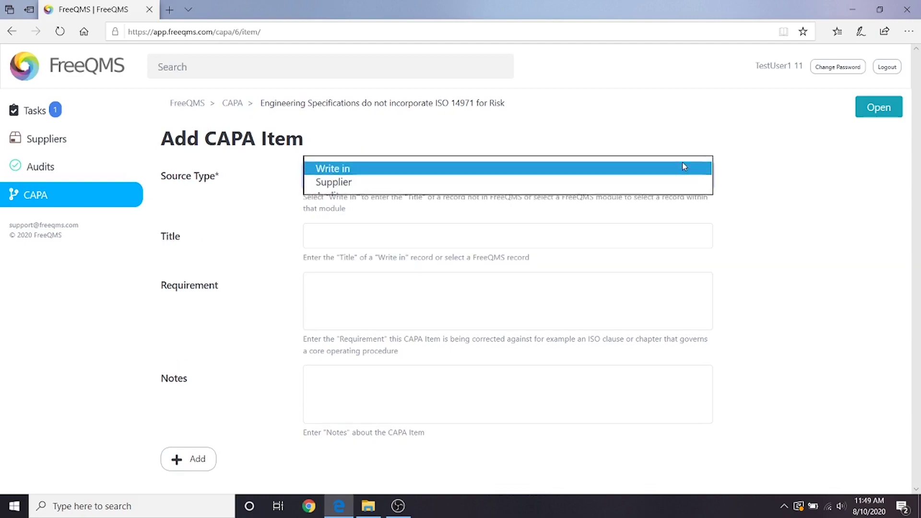
{"action": "left_click", "coordinate": [477, 238]}
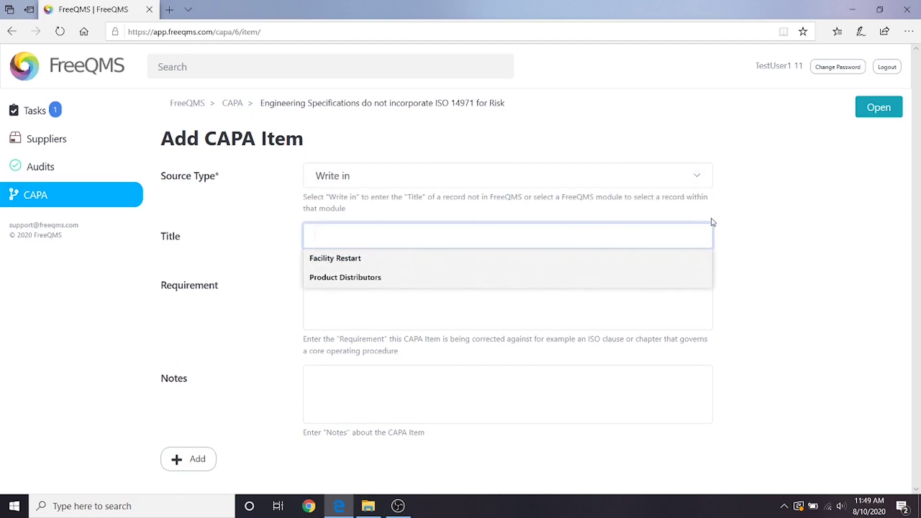
{"action": "type", "text": "Change"}
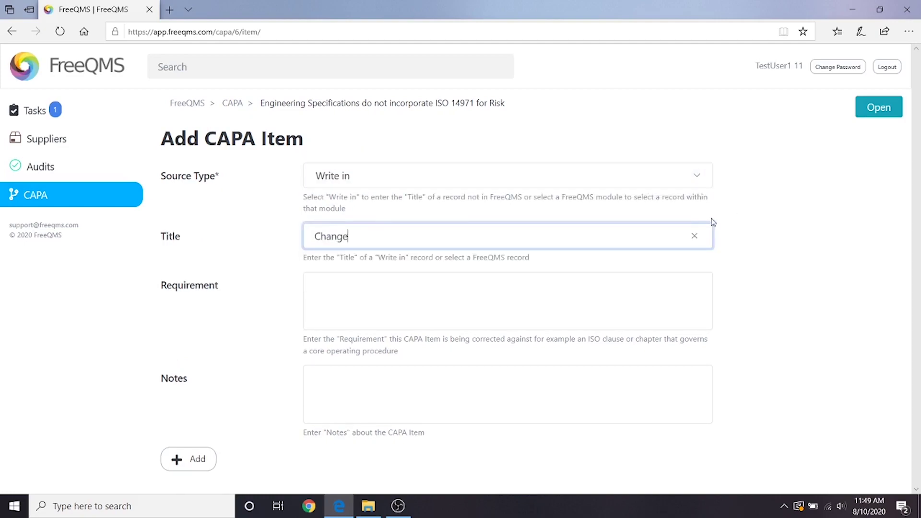
{"action": "type", "text": " Order Process and Form"}
Enter requirement 4.1.4 with items a) to c), note 'Discovered during Root Cause Investigation', and add it.
{"action": "key", "text": "Tab"}
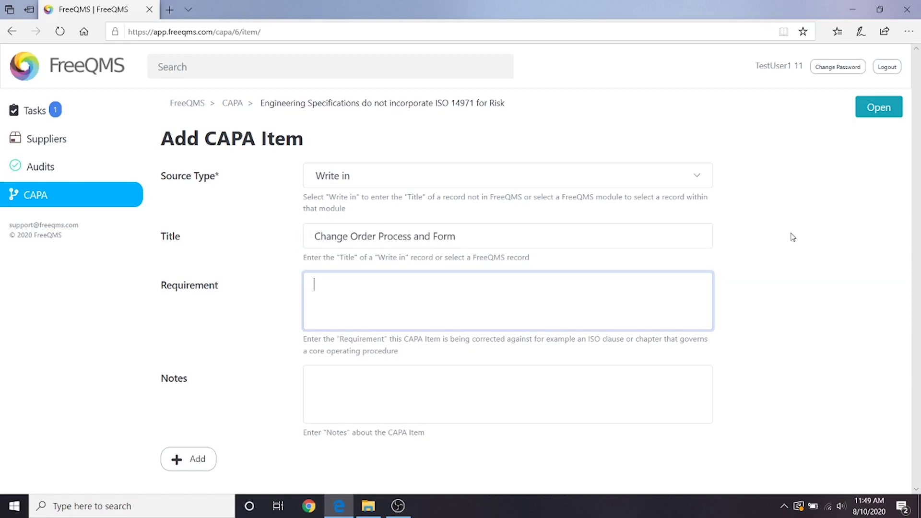
{"action": "type", "text": "4.1.4 the organization shall manage th"}
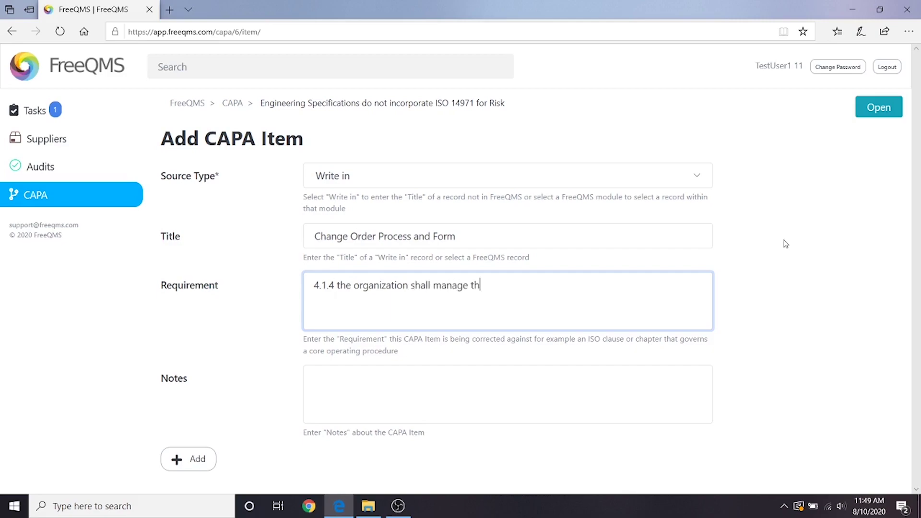
{"action": "type", "text": "ese quality management system processes in accordance with "}
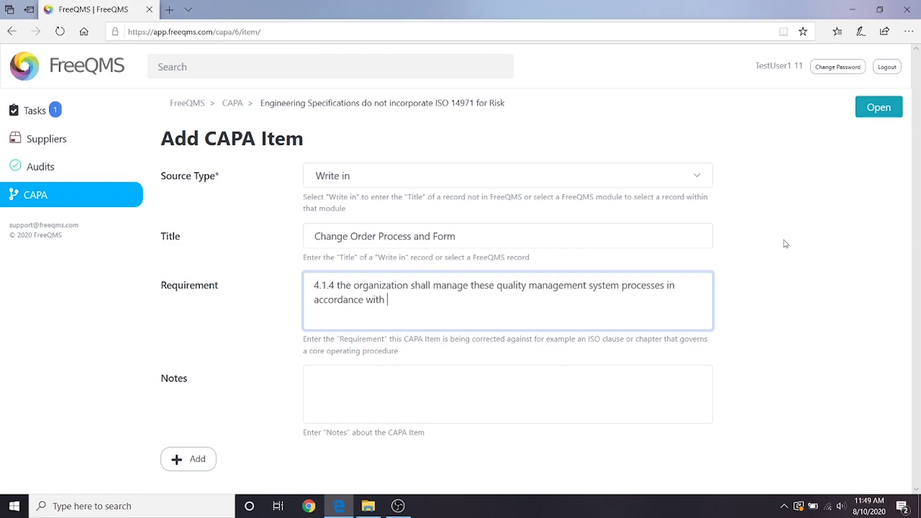
{"action": "type", "text": "the requirements of this International Standard and applicable regulatory re"}
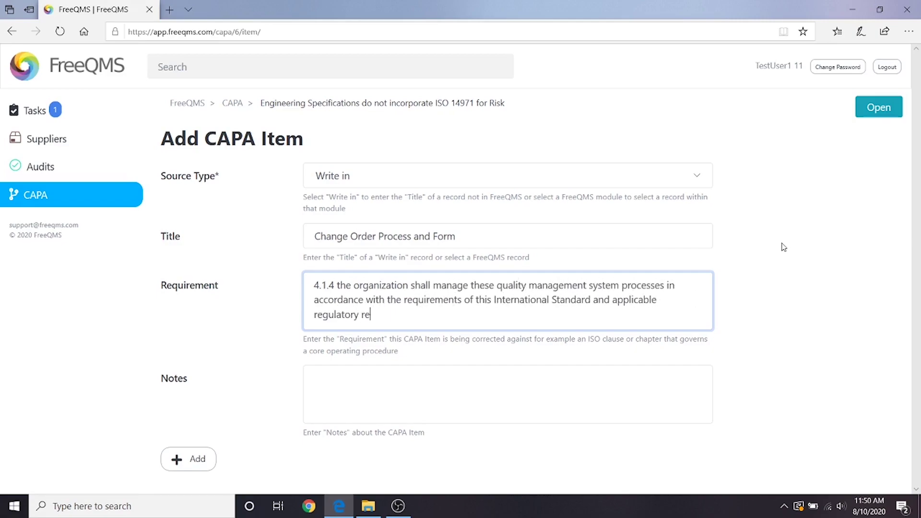
{"action": "type", "text": "quirements. Changes to be made to these processes shall be:"}
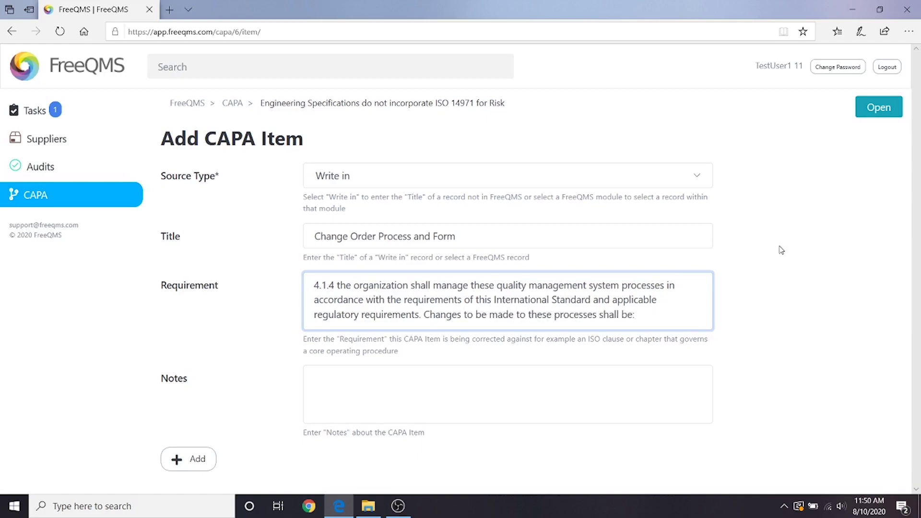
{"action": "key", "text": "Return"}
{"action": "type", "text": "a) evaluated fo"}
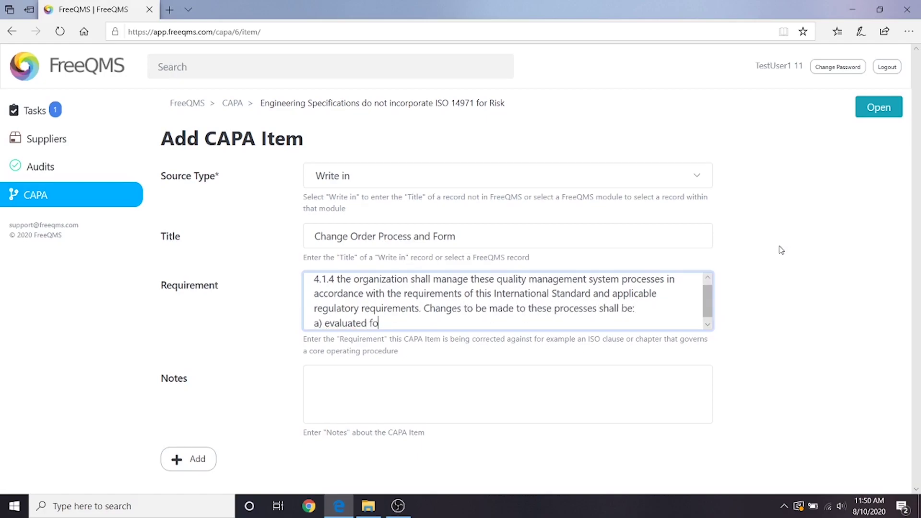
{"action": "type", "text": "r their impact on the quality management system;"}
{"action": "key", "text": "Return"}
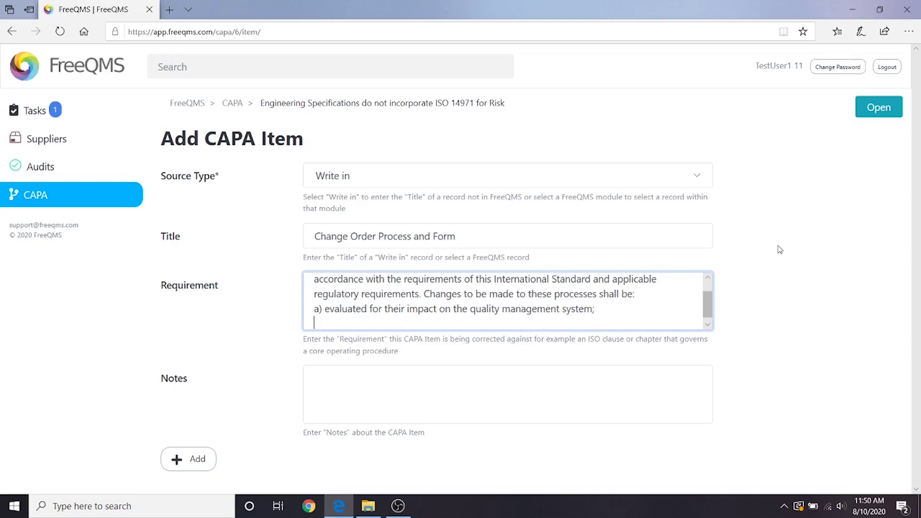
{"action": "type", "text": "b) evaluated for their impact on the medical devices produ"}
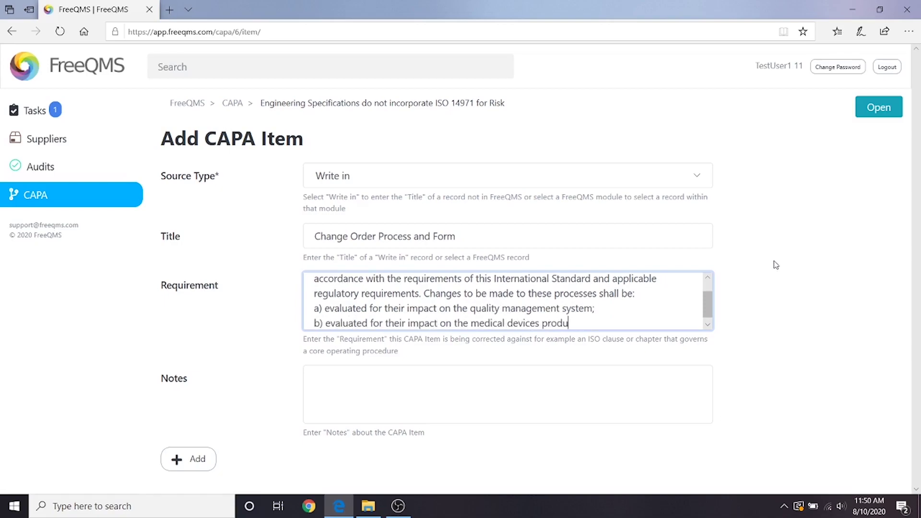
{"action": "type", "text": "ced under this quality management system;"}
{"action": "key", "text": "Return"}
{"action": "type", "text": "c) controlled i"}
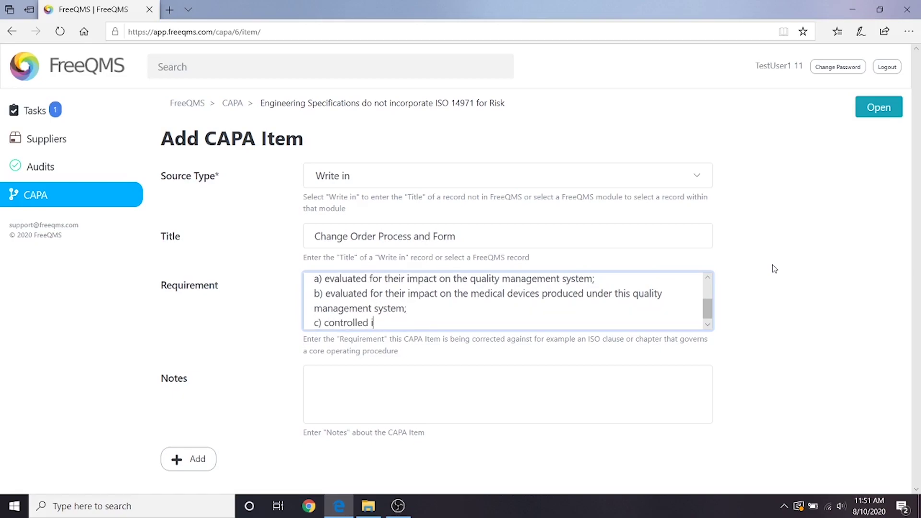
{"action": "type", "text": "n accordance with the requirements of this International Sta"}
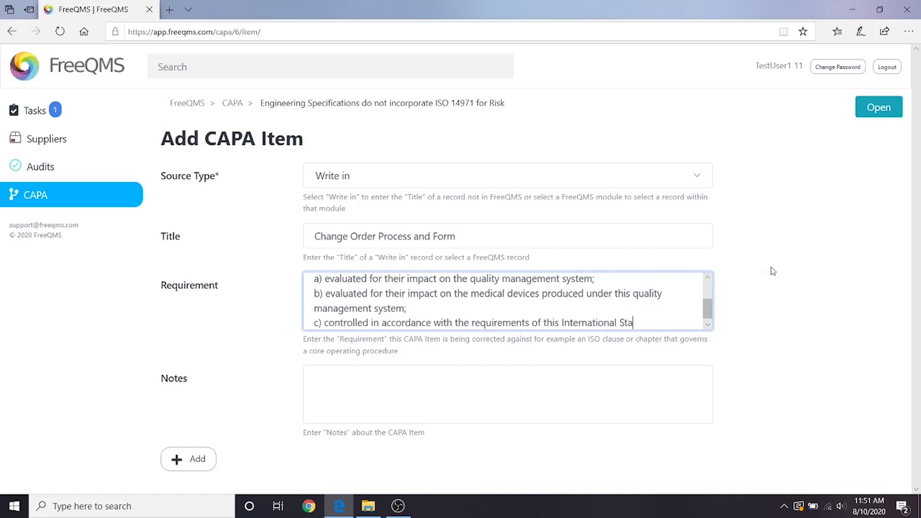
{"action": "type", "text": "ndard and applicable regulatory requirements."}
{"action": "key", "text": "Tab"}
{"action": "type", "text": "Disc"}
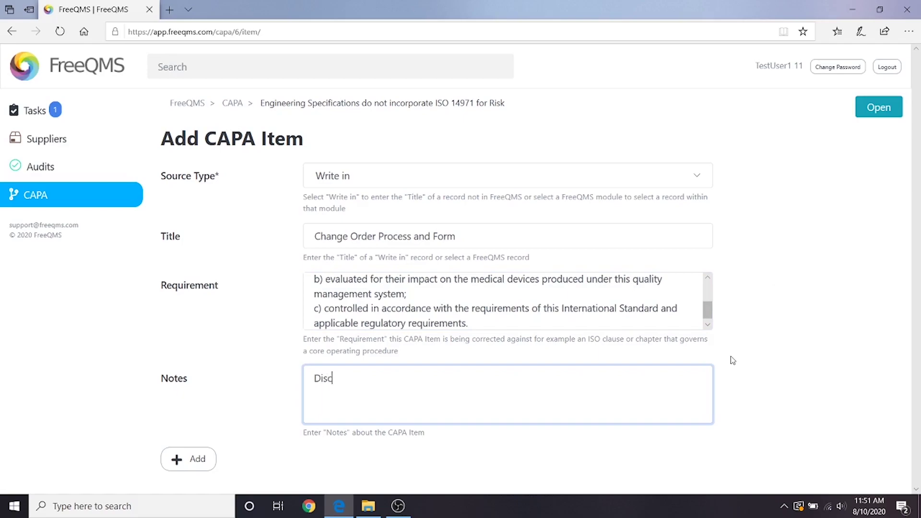
{"action": "type", "text": "overed during Root Cause Investigation"}
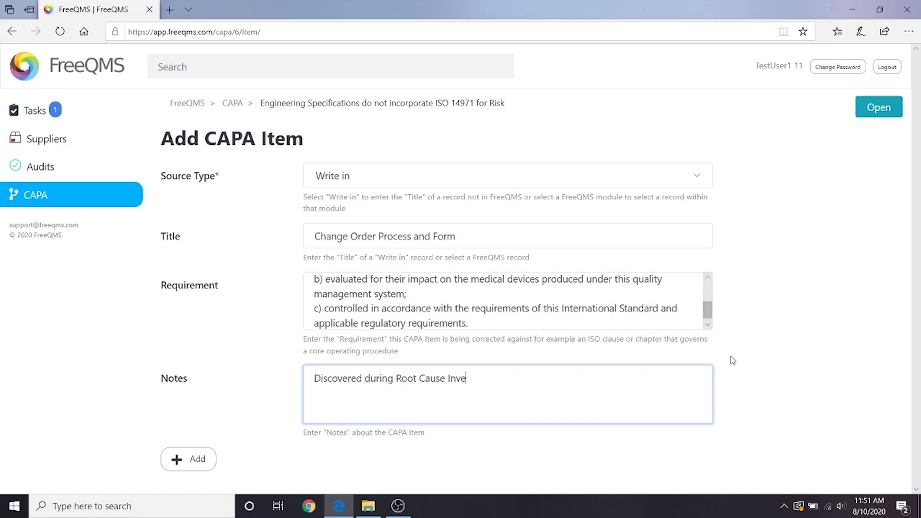
{"action": "left_click", "coordinate": [206, 458]}
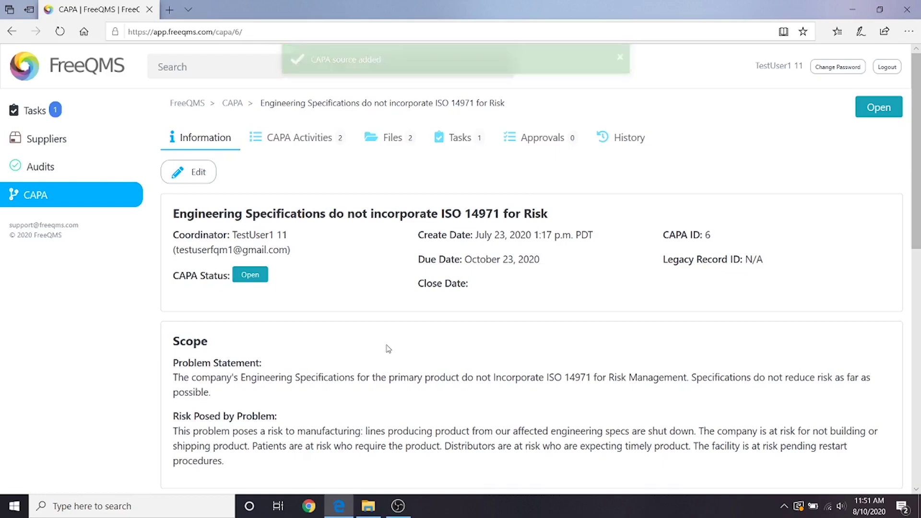
From the CAPA Activities tab, create a new activity of type Correction.
{"action": "left_click", "coordinate": [287, 148]}
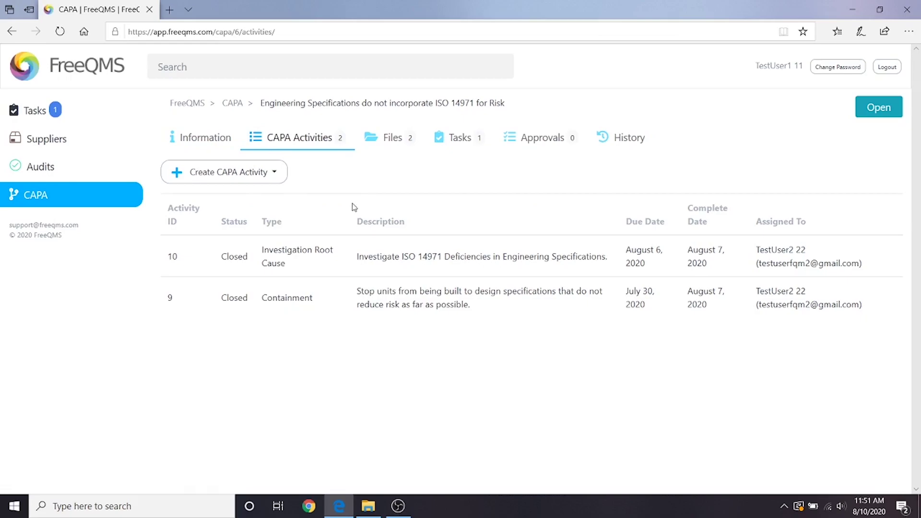
{"action": "left_click", "coordinate": [236, 178]}
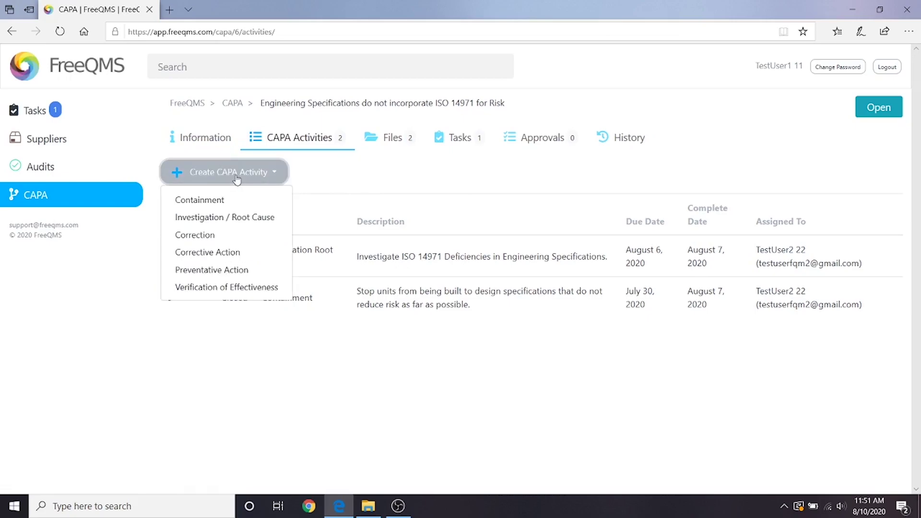
{"action": "left_click", "coordinate": [233, 235]}
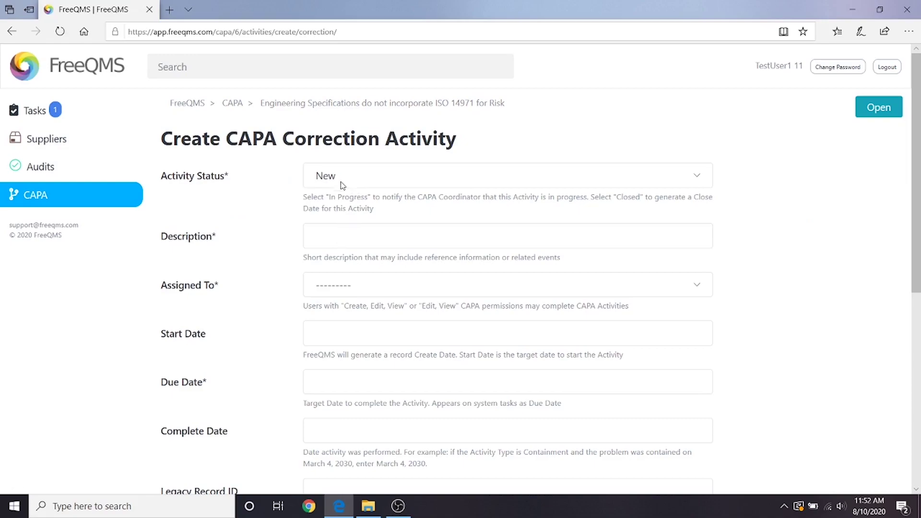
Describe the activity as 'Notify Distributors of affected products', assign a user, and date it August 10–17, 2020.
{"action": "left_click", "coordinate": [346, 223]}
{"action": "type", "text": "Notify Distributors of affected products"}
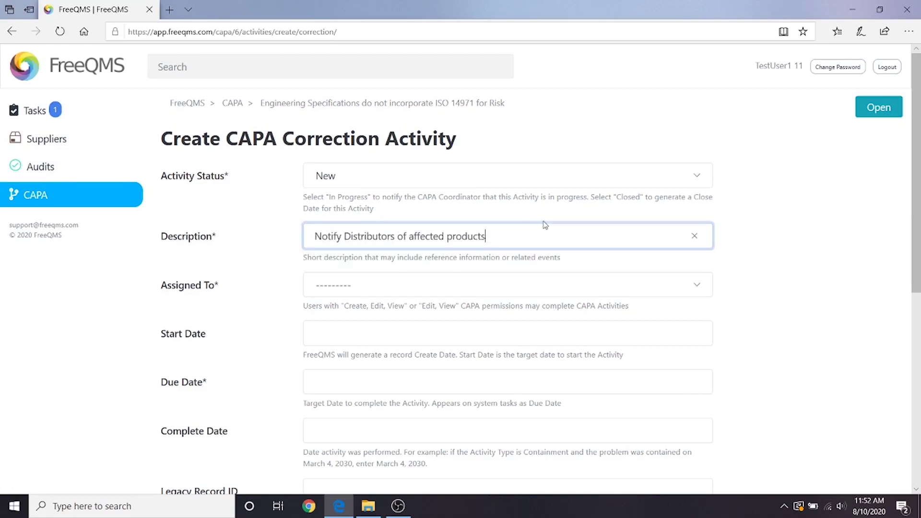
{"action": "left_click", "coordinate": [546, 288]}
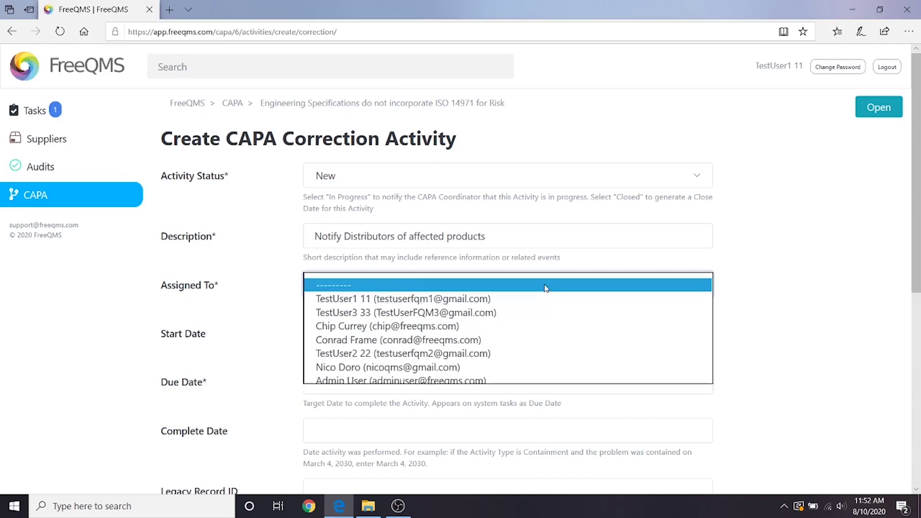
{"action": "left_click", "coordinate": [539, 312]}
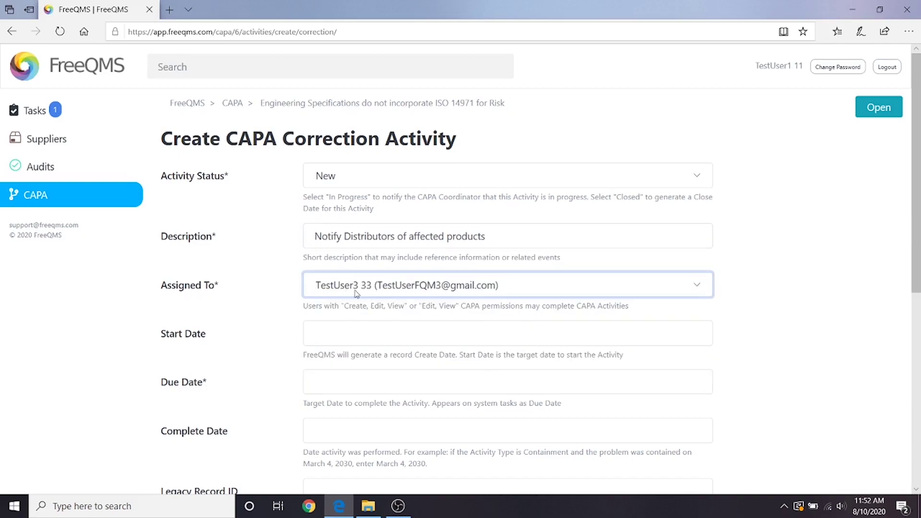
{"action": "left_click", "coordinate": [372, 335]}
{"action": "left_click", "coordinate": [332, 256]}
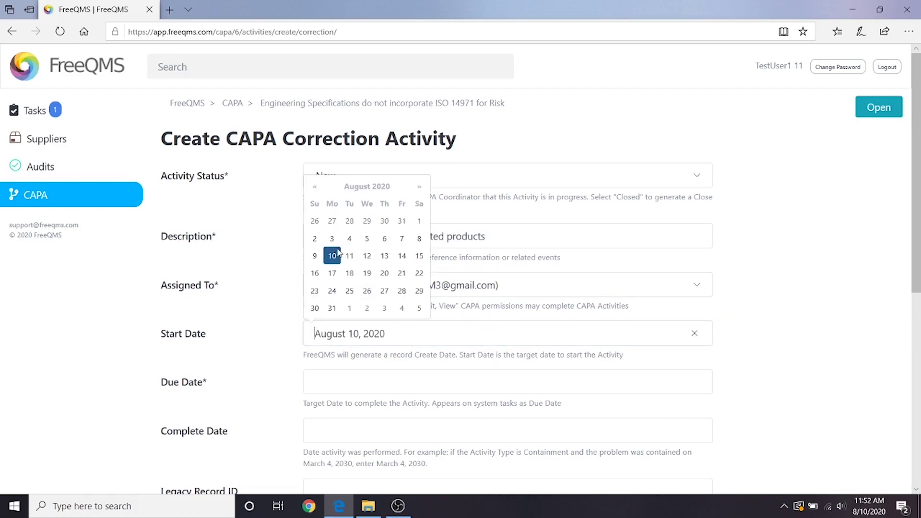
{"action": "left_click", "coordinate": [361, 377]}
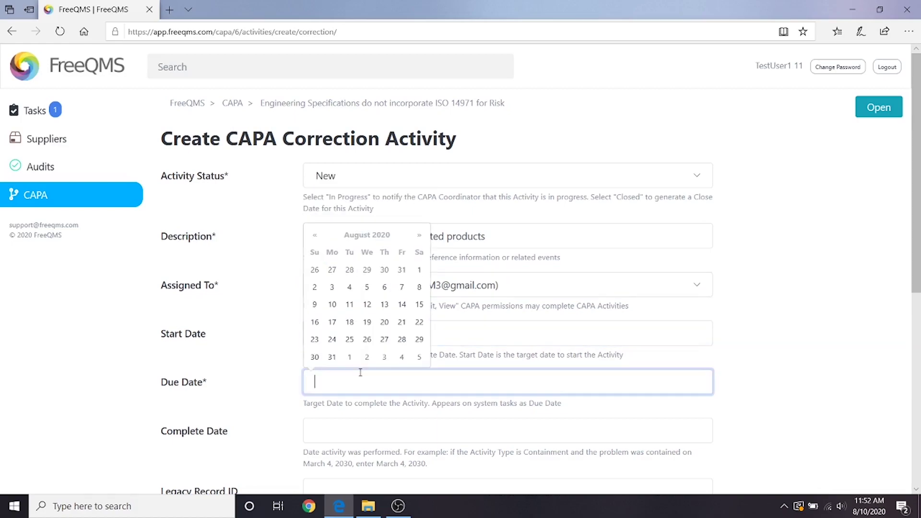
{"action": "left_click", "coordinate": [332, 322]}
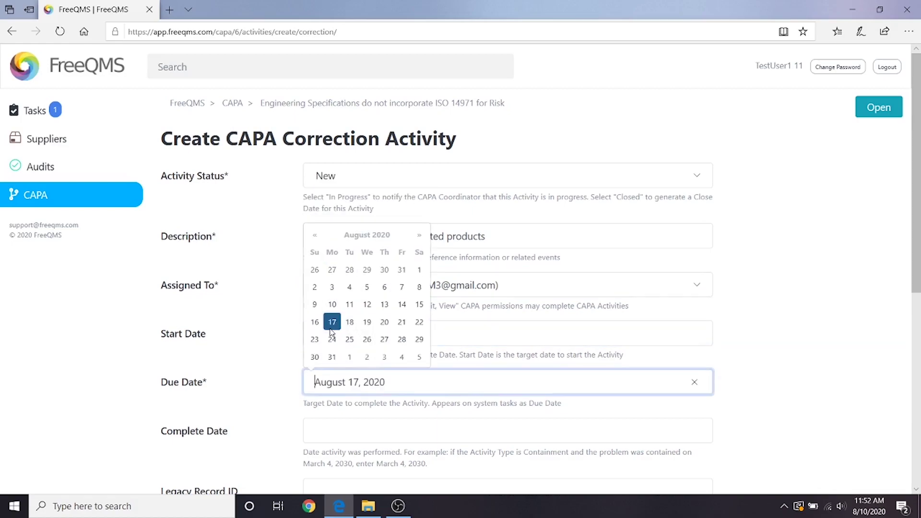
{"action": "left_click", "coordinate": [353, 419]}
Enter Legacy Record ID N/A, link the Product Distributors item, and create the activity.
{"action": "scroll", "coordinate": [416, 367], "scroll_direction": "down", "scroll_amount": 3}
{"action": "left_click", "coordinate": [411, 361]}
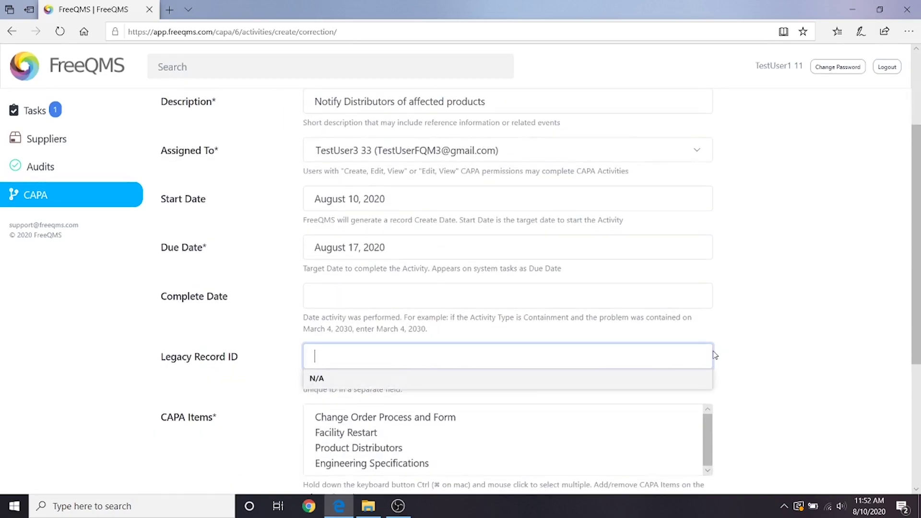
{"action": "left_click", "coordinate": [666, 378]}
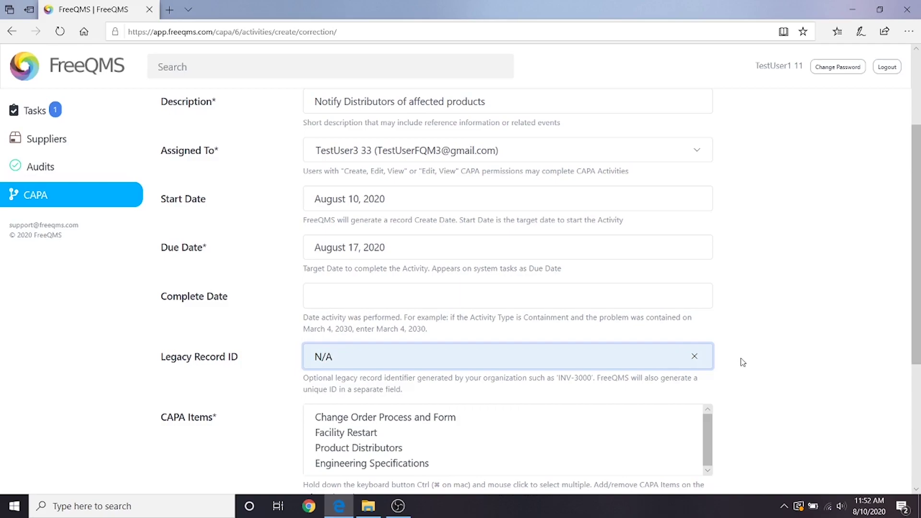
{"action": "key", "text": "Tab"}
{"action": "scroll", "coordinate": [613, 170], "scroll_direction": "down", "scroll_amount": 3}
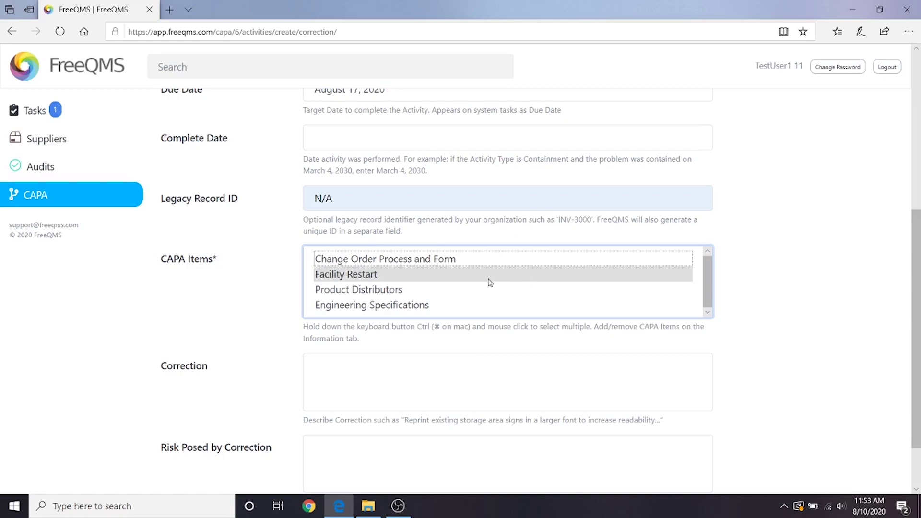
{"action": "left_click", "coordinate": [463, 293]}
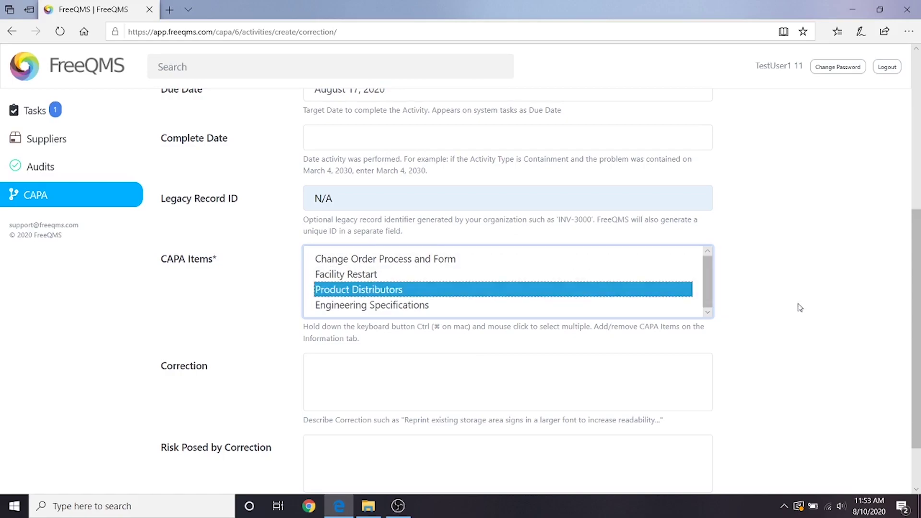
{"action": "key", "text": "shift+Tab"}
{"action": "scroll", "coordinate": [768, 336], "scroll_direction": "down", "scroll_amount": 2}
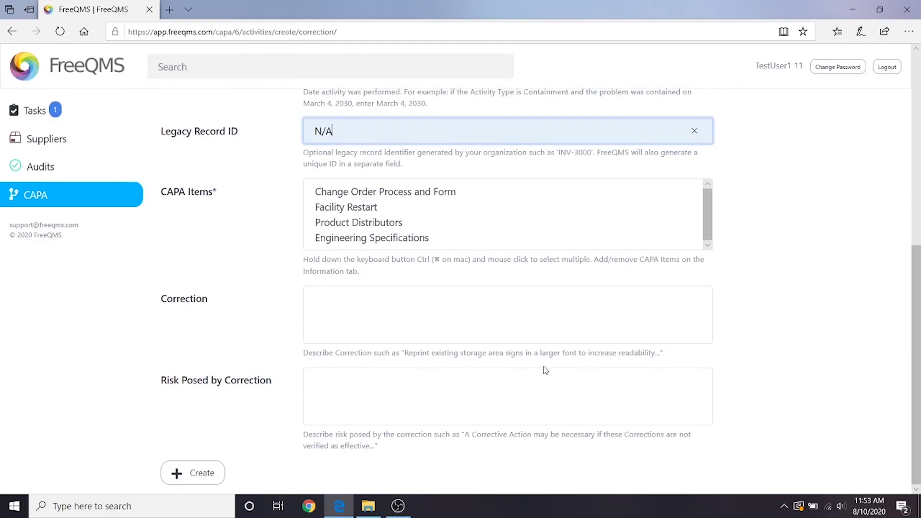
{"action": "left_click", "coordinate": [201, 474]}
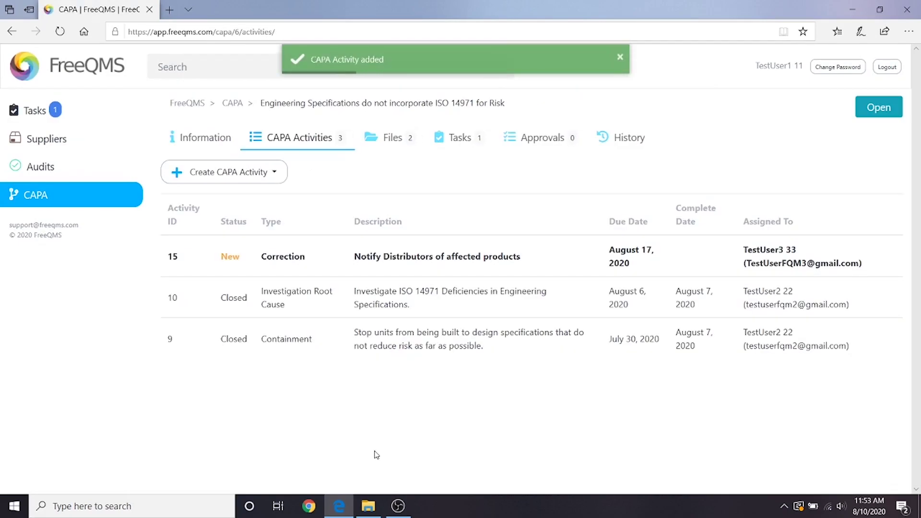
Start a new Correction activity described 'Restart Facility after Instituting Corrective Actions' and assign a team member.
{"action": "left_click", "coordinate": [270, 180]}
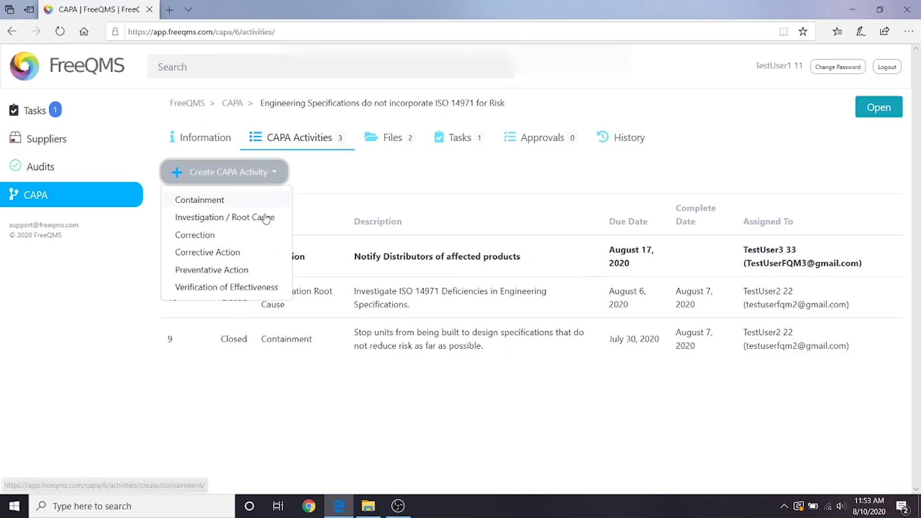
{"action": "left_click", "coordinate": [253, 236]}
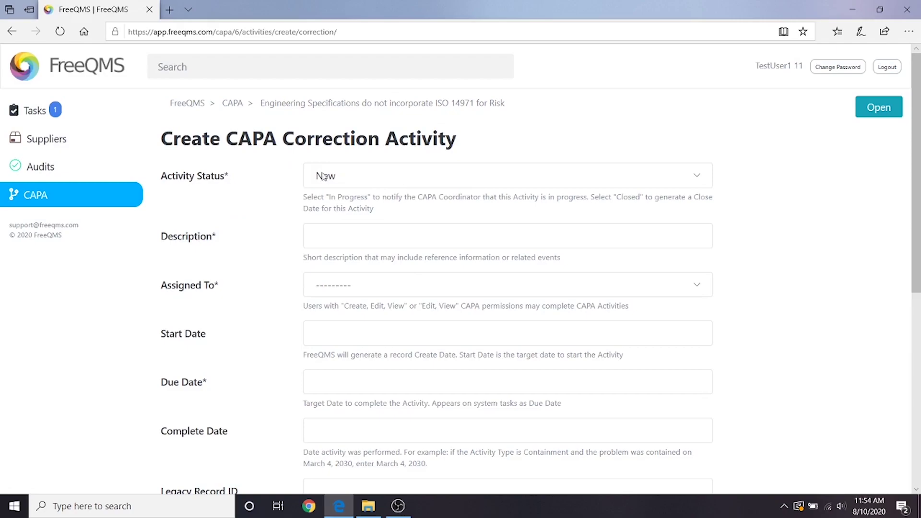
{"action": "left_click", "coordinate": [323, 232]}
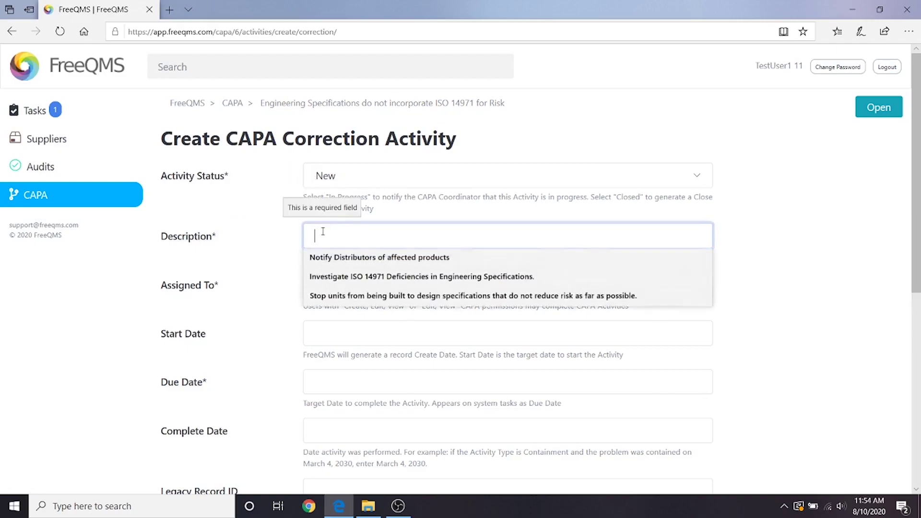
{"action": "type", "text": "Restart Fac"}
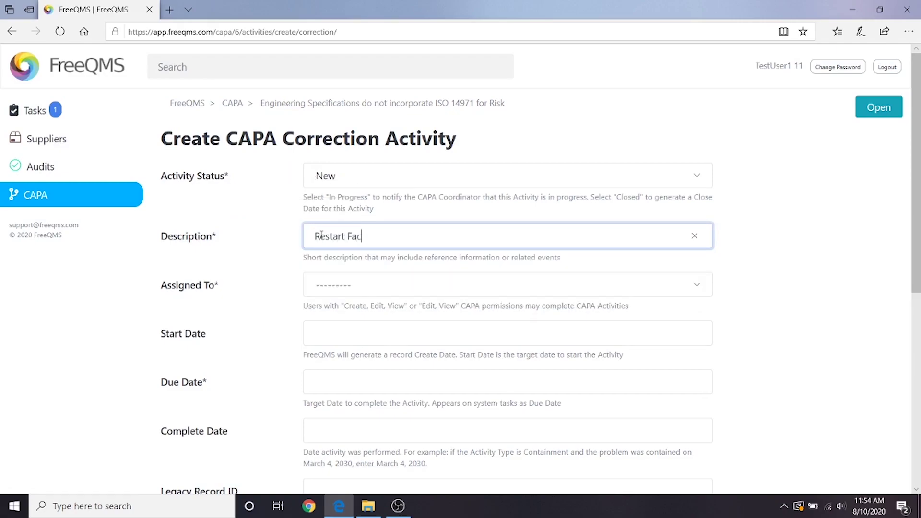
{"action": "type", "text": "ility after lnstituting Corrective Actions"}
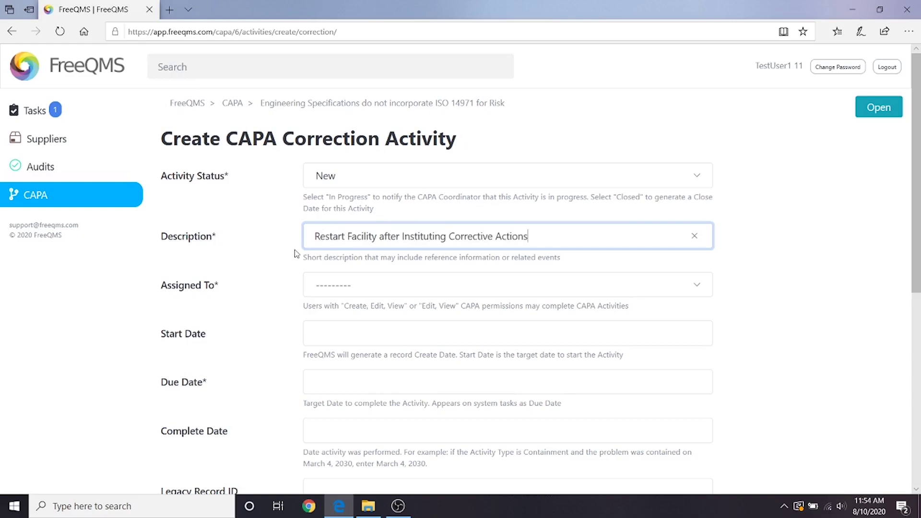
{"action": "left_click", "coordinate": [335, 286]}
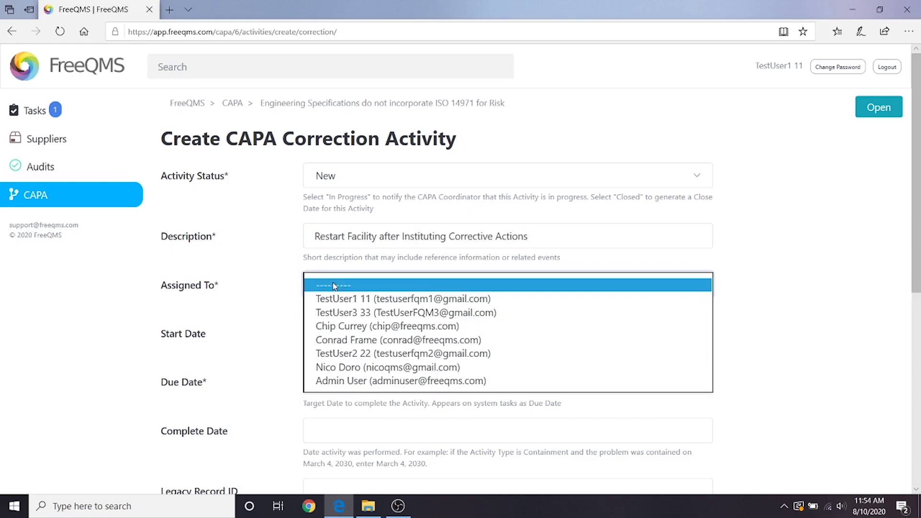
{"action": "left_click", "coordinate": [342, 314]}
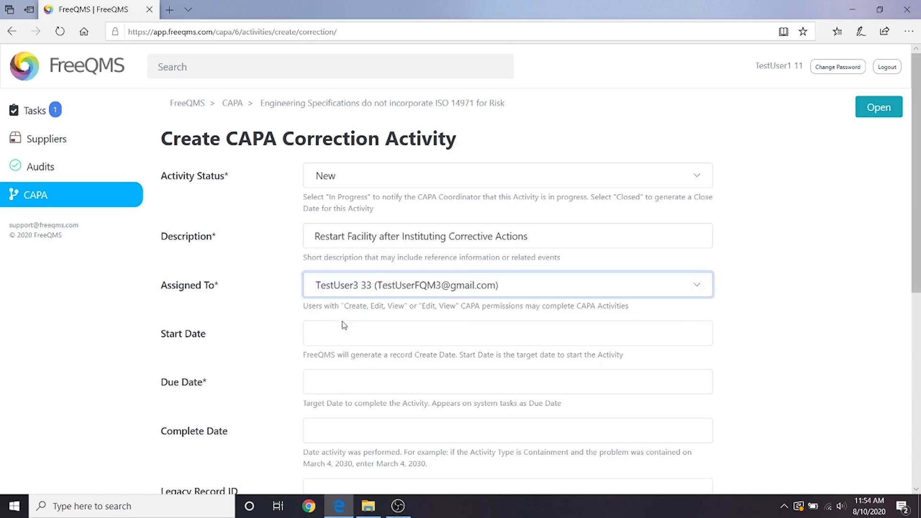
Set the start date to August 17, 2020 and the due date to September 10, 2020.
{"action": "left_click", "coordinate": [343, 327]}
{"action": "left_click", "coordinate": [332, 273]}
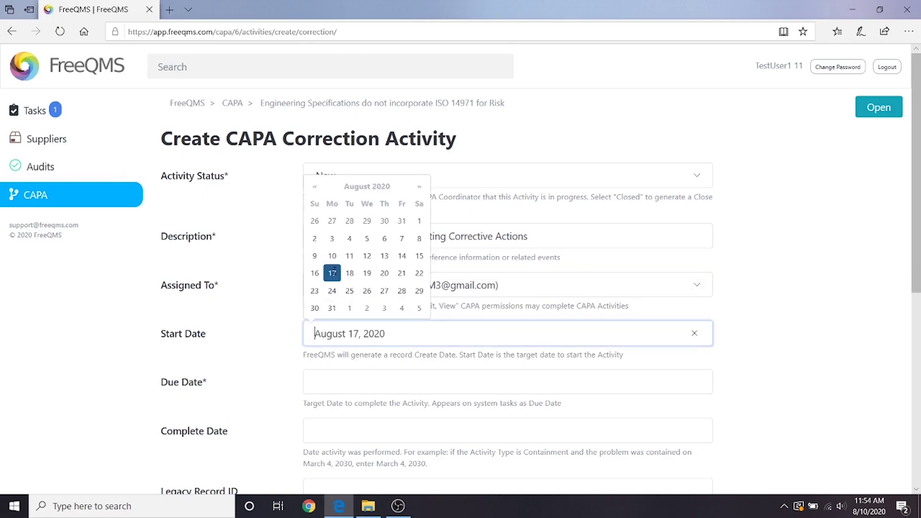
{"action": "left_click", "coordinate": [339, 377]}
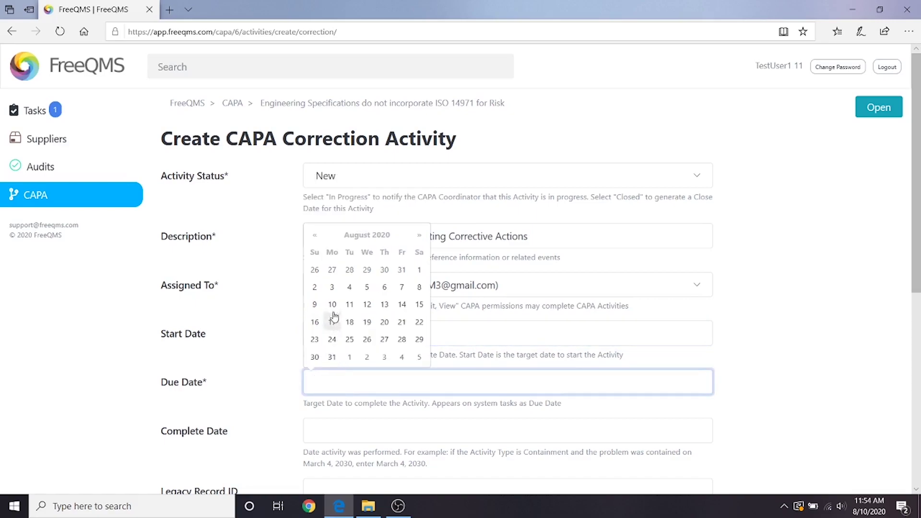
{"action": "left_click", "coordinate": [412, 239]}
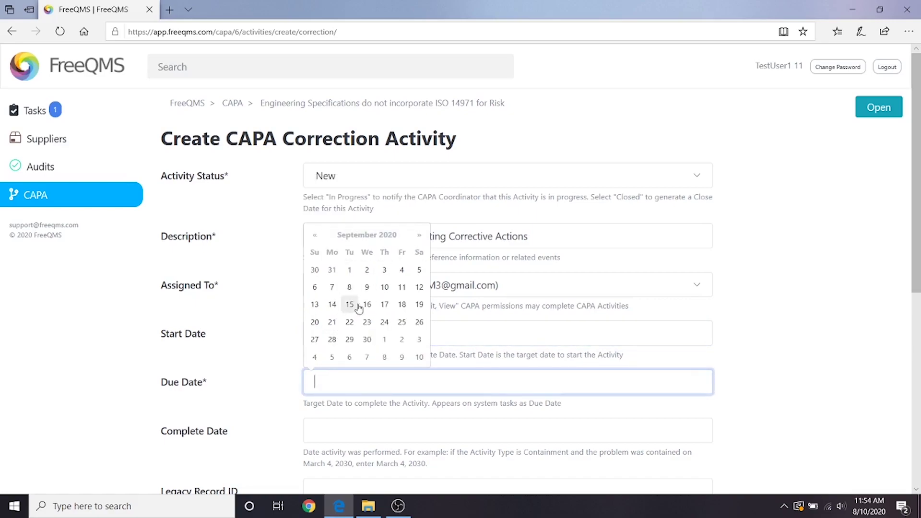
{"action": "left_click", "coordinate": [389, 291]}
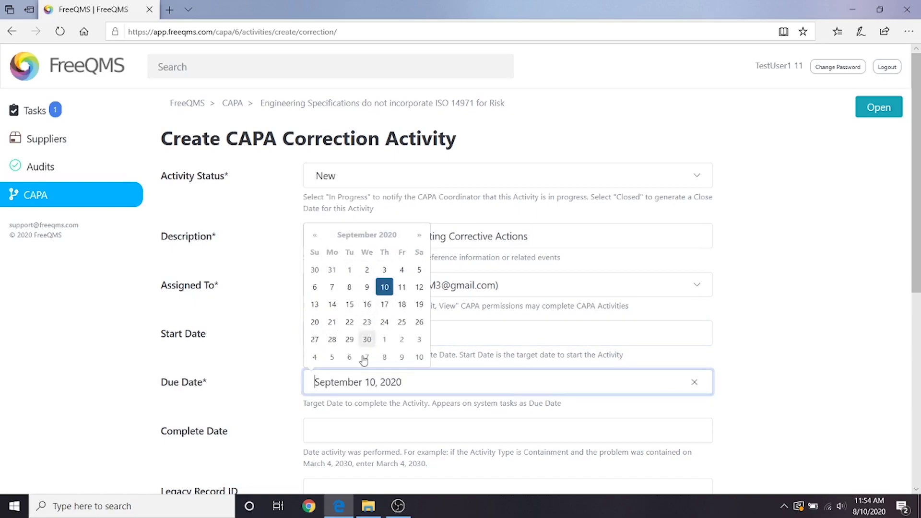
{"action": "left_click", "coordinate": [359, 420]}
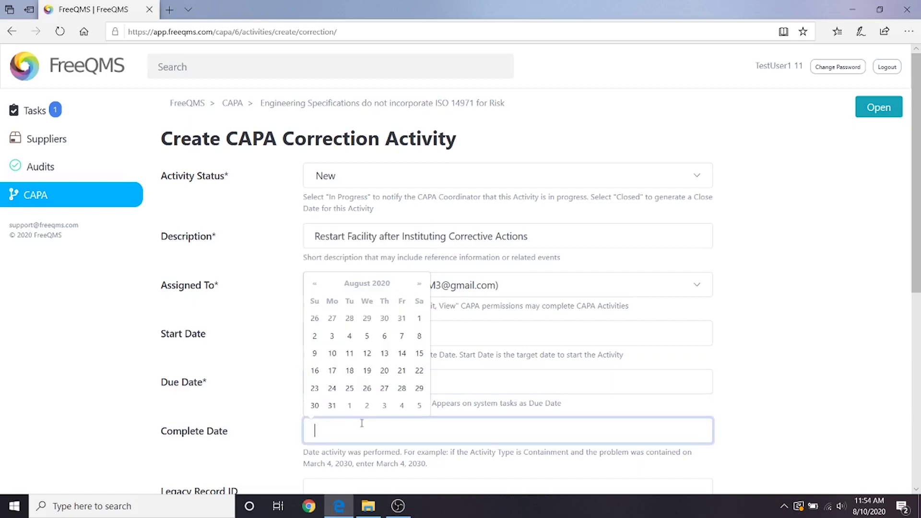
Enter Legacy Record ID N/A, link the Facility Restart item, and create the activity.
{"action": "scroll", "coordinate": [359, 451], "scroll_direction": "down", "scroll_amount": 3}
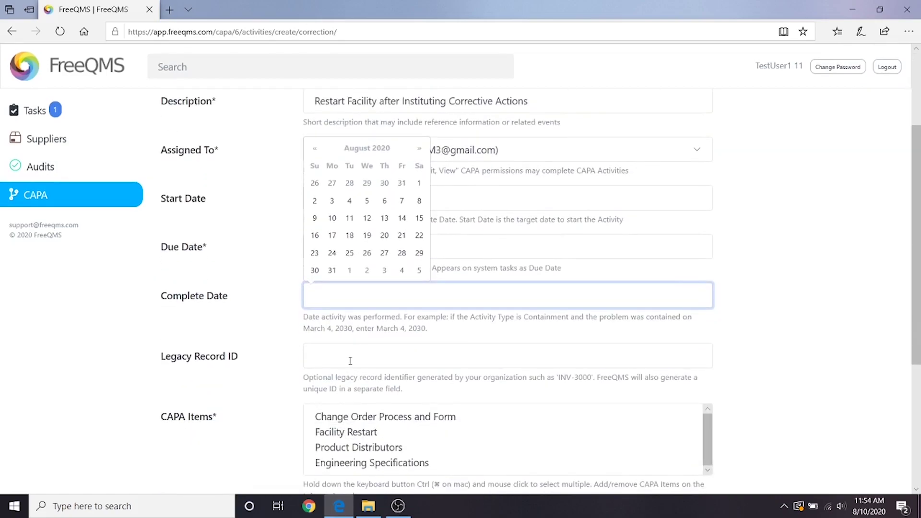
{"action": "left_click", "coordinate": [350, 360]}
{"action": "left_click", "coordinate": [335, 379]}
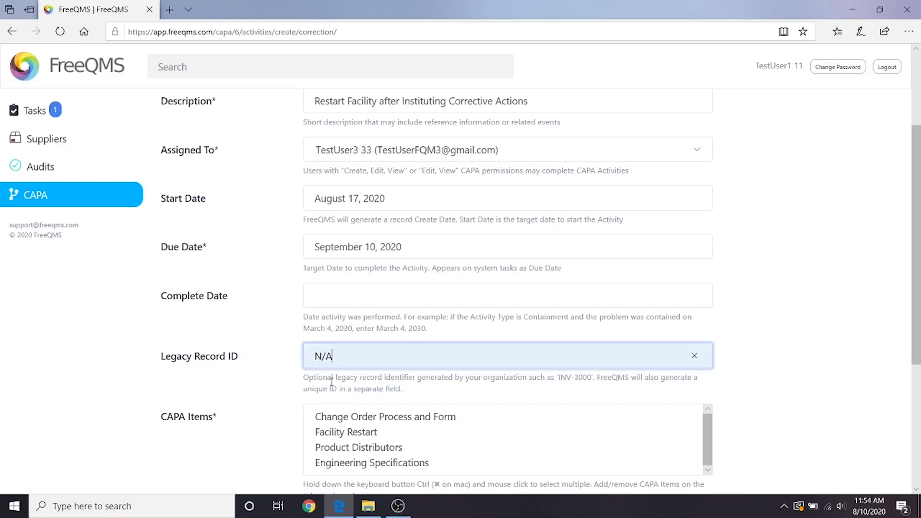
{"action": "left_click", "coordinate": [350, 431]}
{"action": "scroll", "coordinate": [253, 427], "scroll_direction": "down", "scroll_amount": 5}
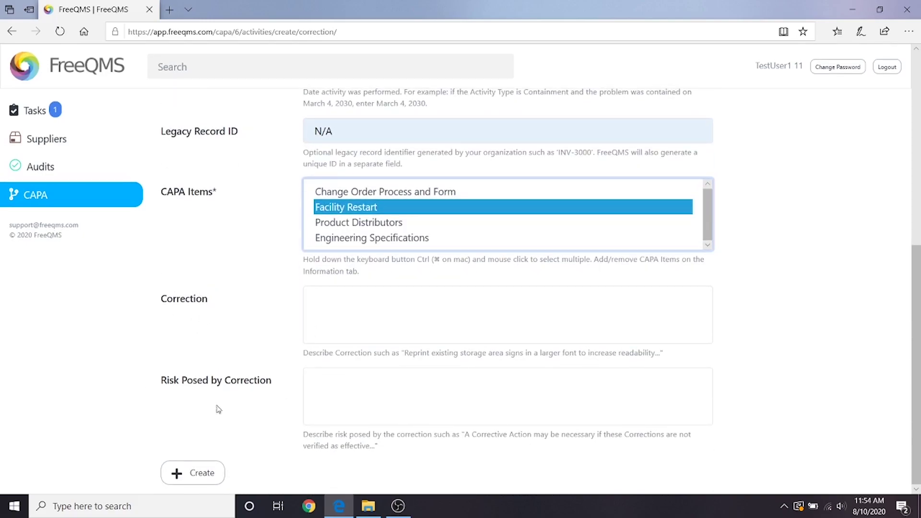
{"action": "left_click", "coordinate": [240, 428]}
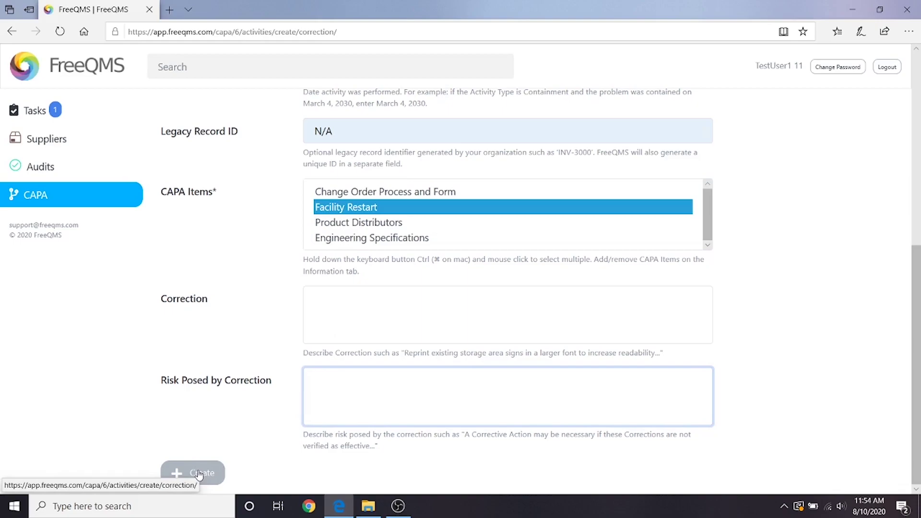
{"action": "left_click", "coordinate": [200, 474]}
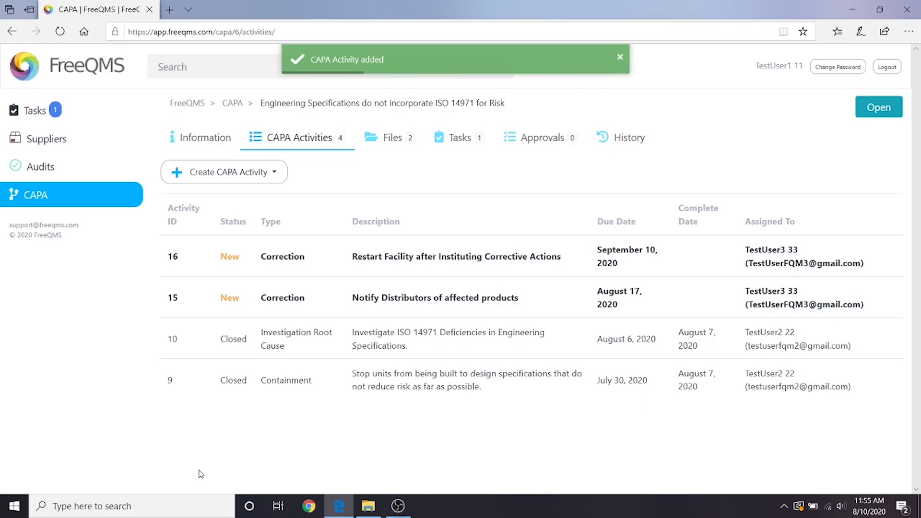
Start a Corrective Action activity described 'Update Change Control Form to Assess Risk per ISO 14971…'.
{"action": "left_click", "coordinate": [205, 178]}
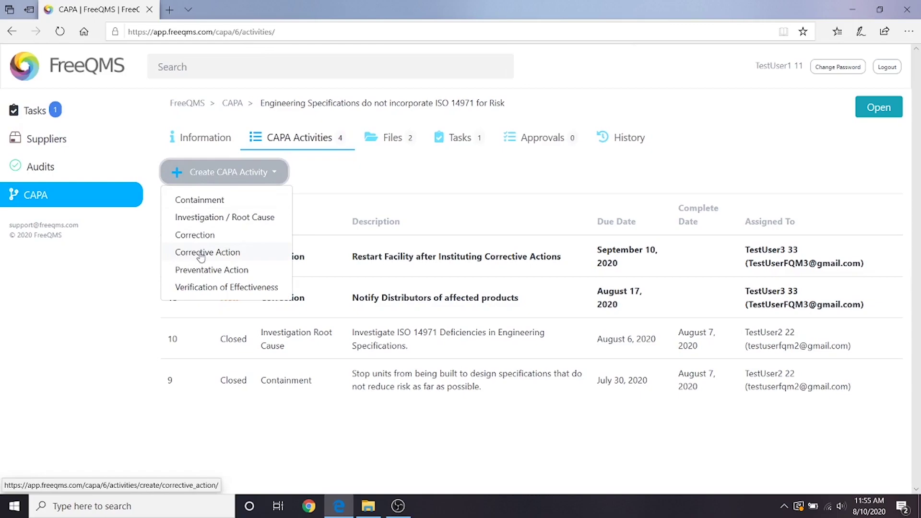
{"action": "left_click", "coordinate": [195, 253]}
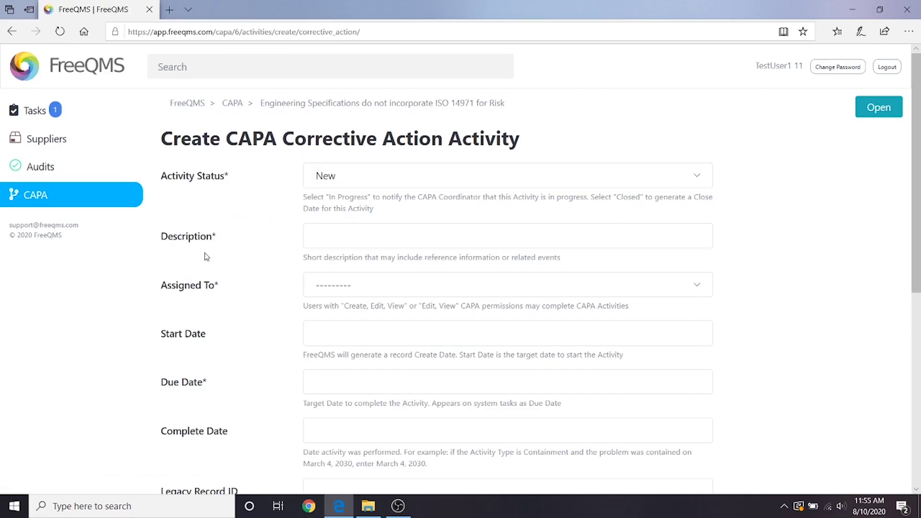
{"action": "scroll", "coordinate": [206, 257], "scroll_direction": "down", "scroll_amount": 7}
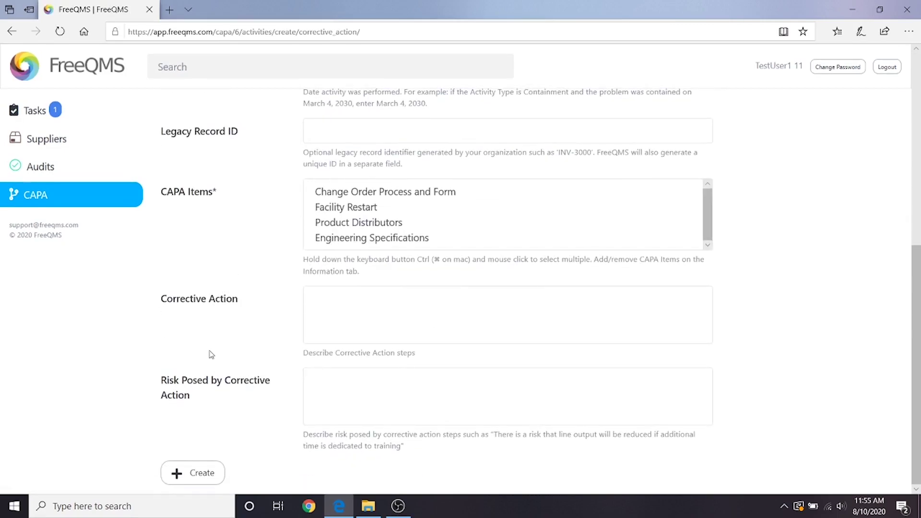
{"action": "scroll", "coordinate": [212, 355], "scroll_direction": "up", "scroll_amount": 7}
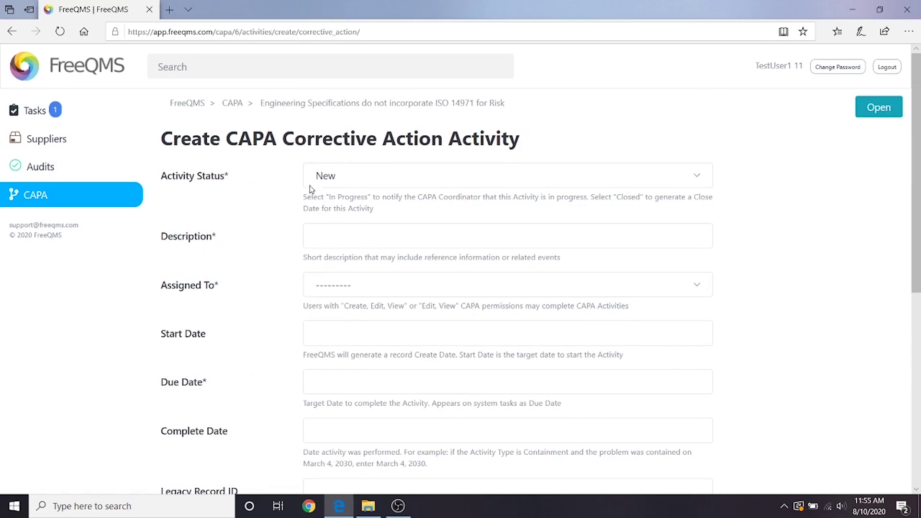
{"action": "left_click", "coordinate": [336, 242]}
{"action": "type", "text": "Update Change "}
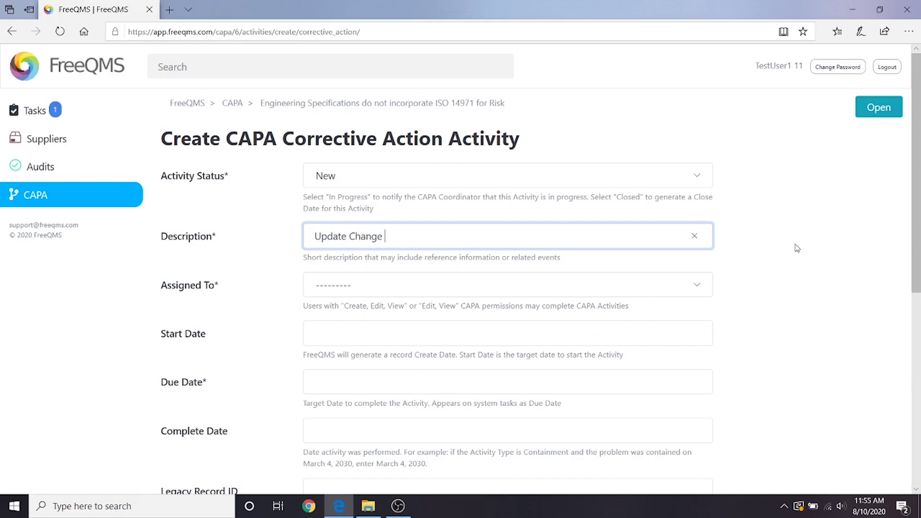
{"action": "type", "text": "Control Form to Assess Risk per ISO 14971, "}
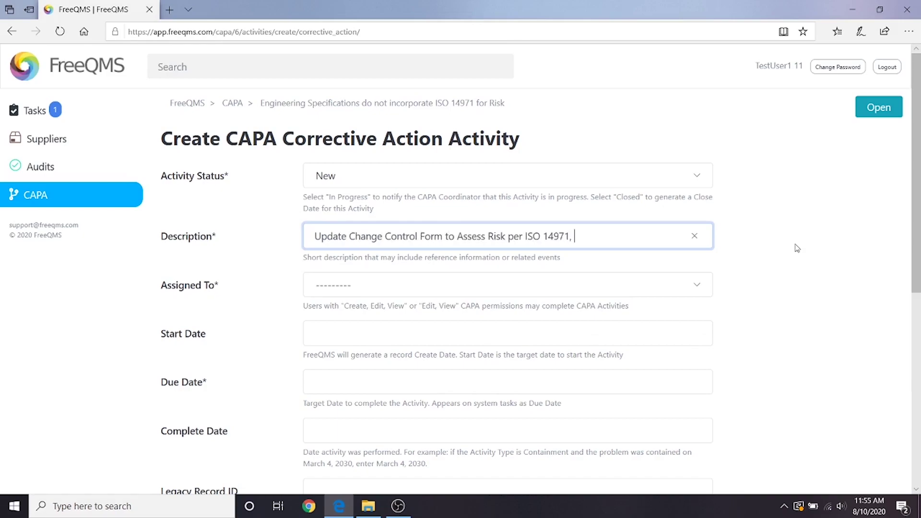
{"action": "type", "text": "Assess Engineering Specifications"}
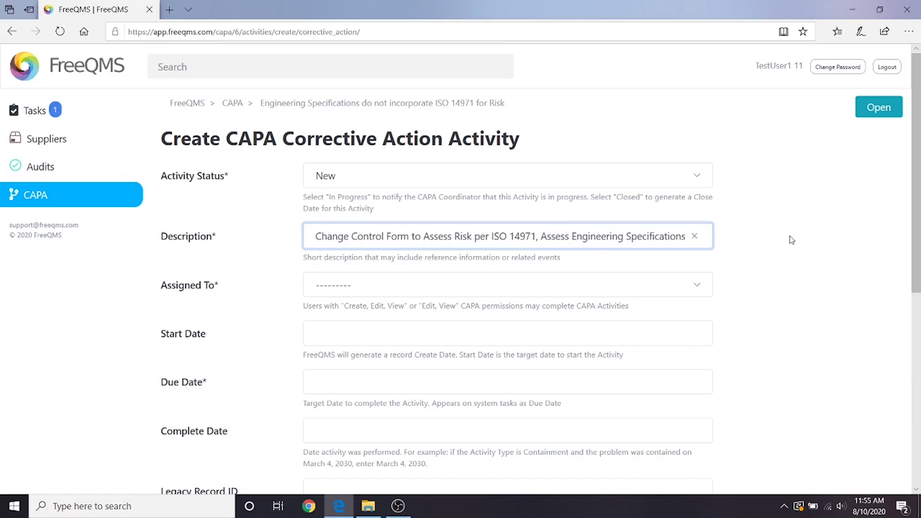
{"action": "type", "text": " in Order of Build Importance"}
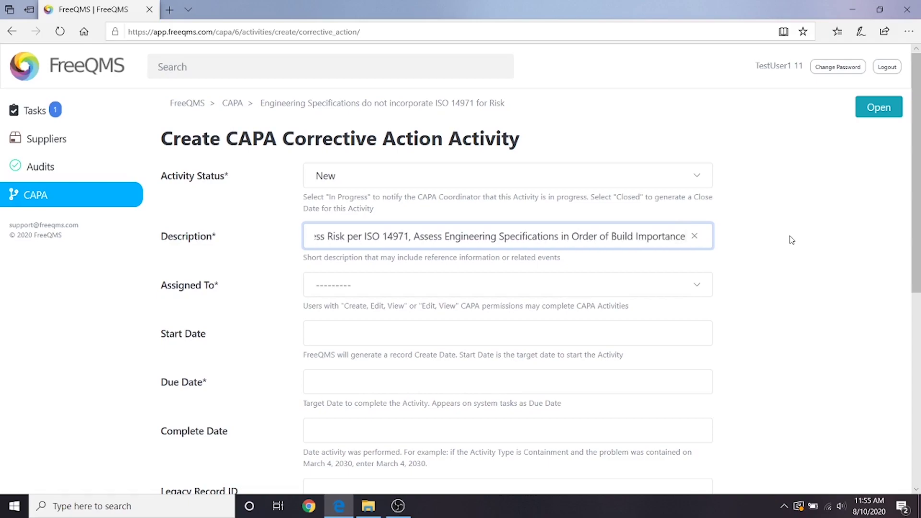
Assign a user and set start August 10, 2020 and due September 10, 2020.
{"action": "left_click", "coordinate": [617, 282]}
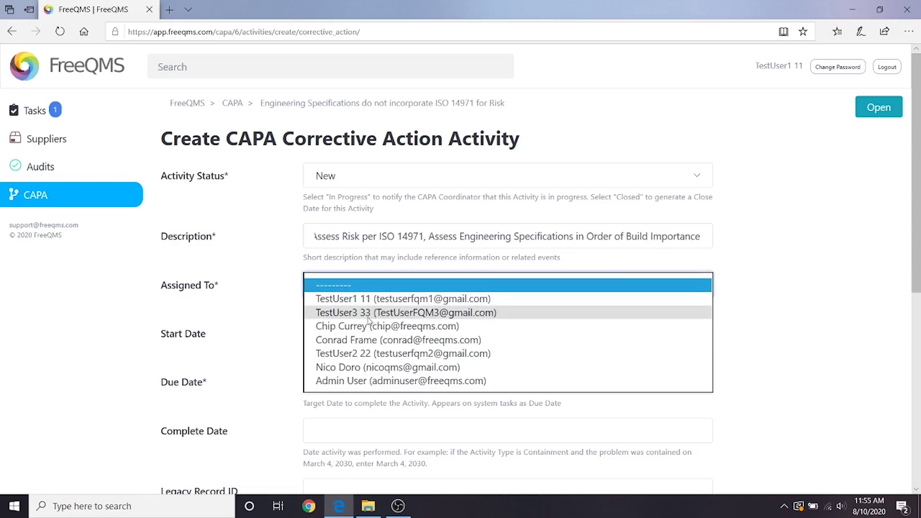
{"action": "left_click", "coordinate": [382, 317]}
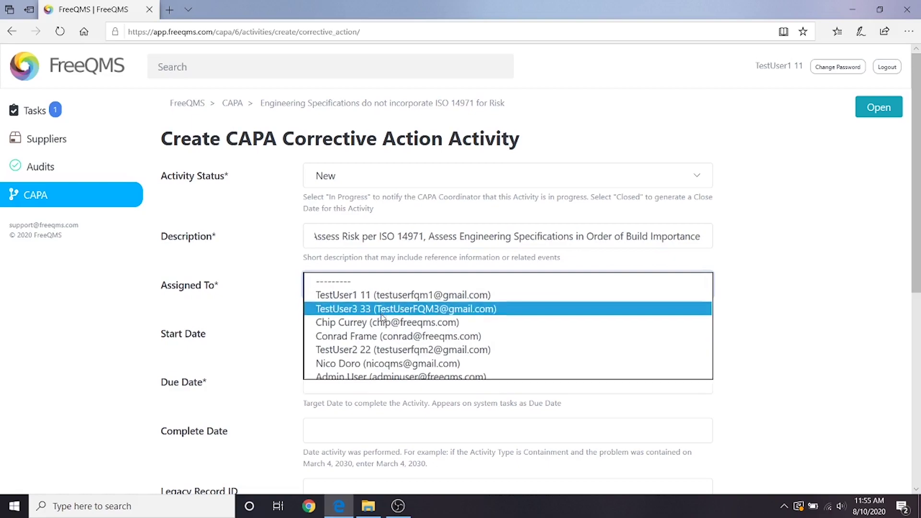
{"action": "left_click", "coordinate": [382, 316]}
{"action": "left_click", "coordinate": [413, 327]}
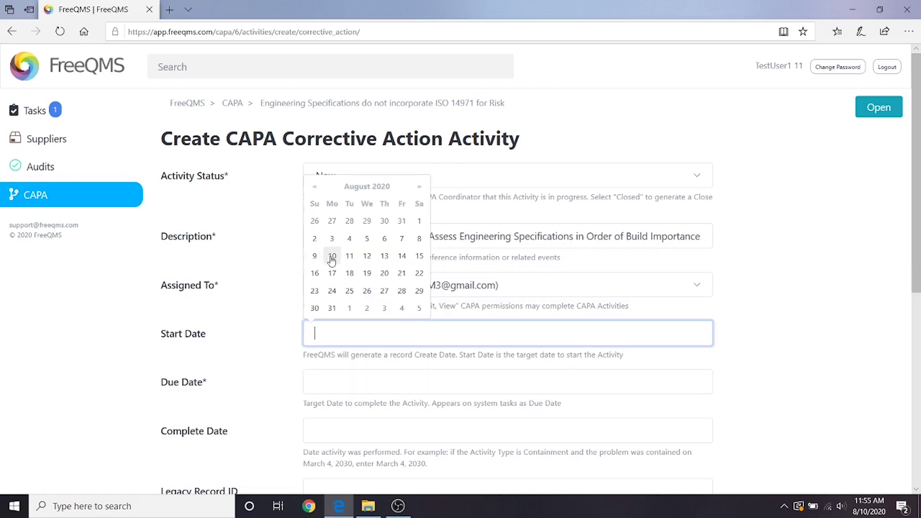
{"action": "left_click", "coordinate": [332, 256]}
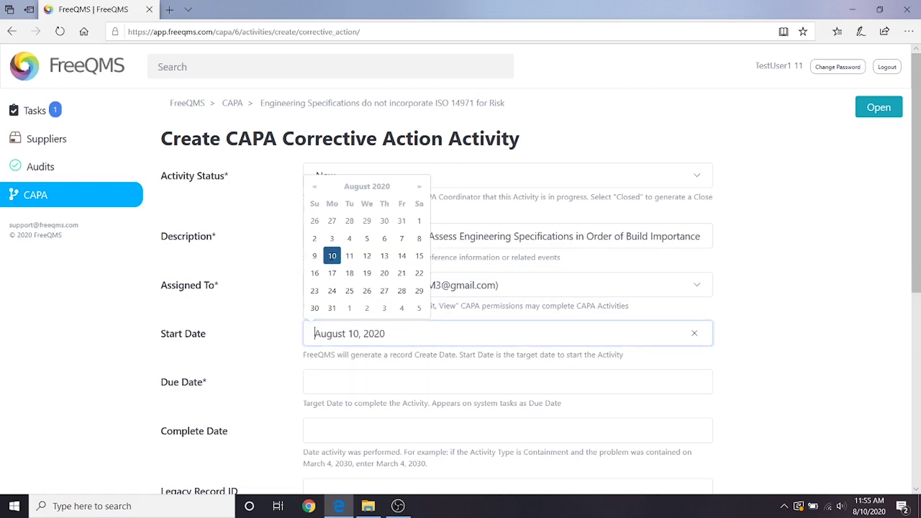
{"action": "left_click", "coordinate": [340, 376]}
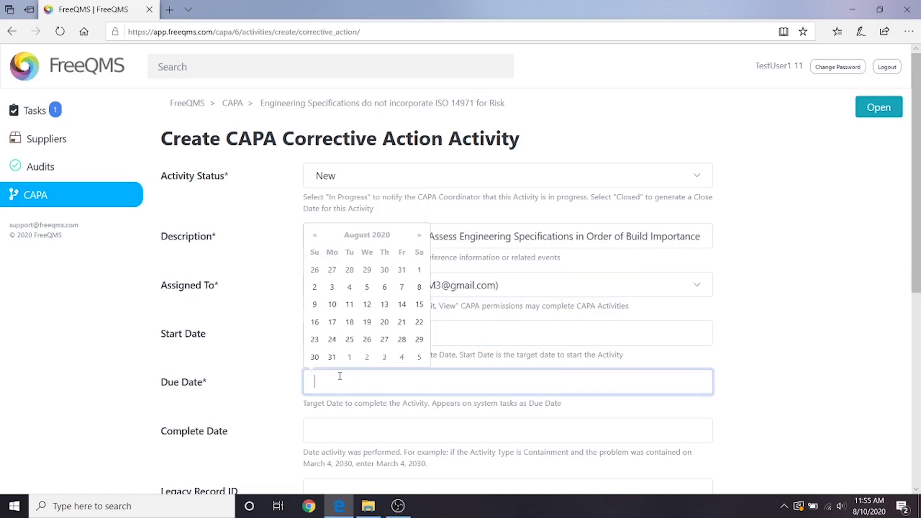
{"action": "left_click", "coordinate": [413, 235]}
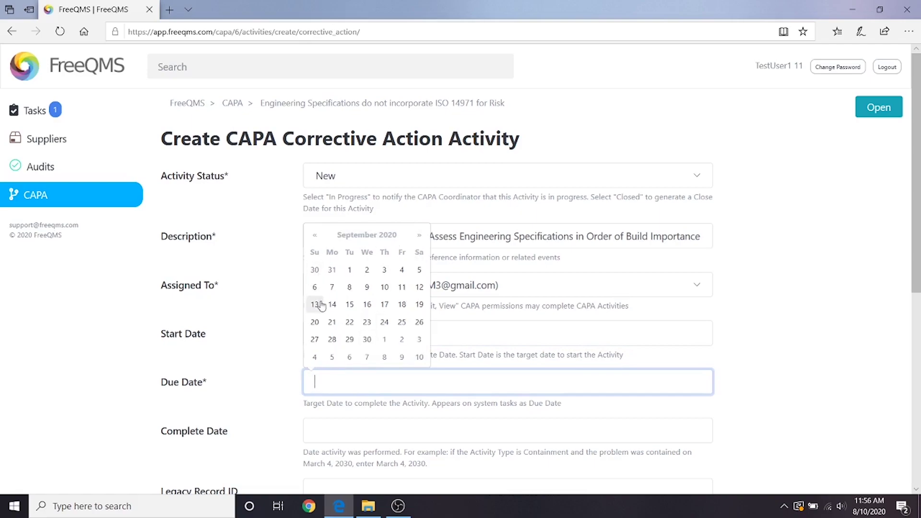
{"action": "left_click", "coordinate": [384, 288]}
{"action": "left_click", "coordinate": [458, 407]}
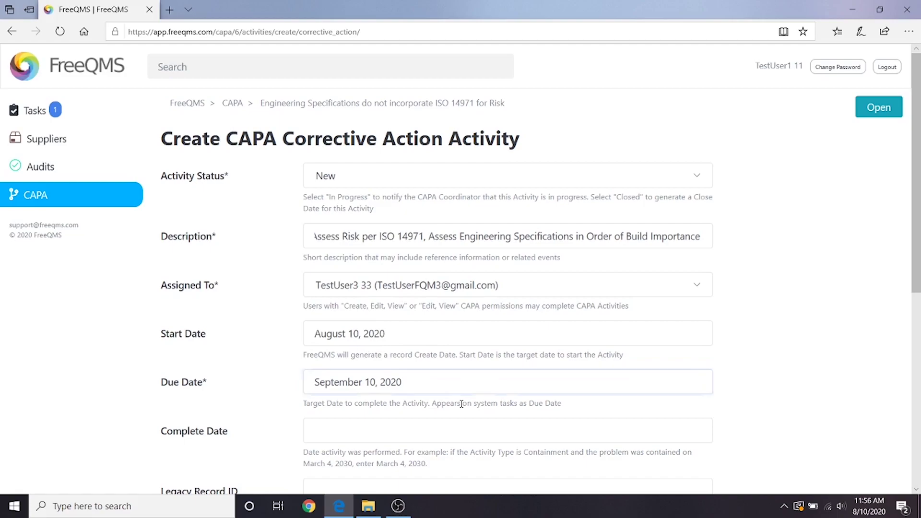
Enter Legacy Record ID N/A and link the Change Order Process and Form item.
{"action": "scroll", "coordinate": [458, 407], "scroll_direction": "down", "scroll_amount": 1}
{"action": "scroll", "coordinate": [458, 407], "scroll_direction": "down", "scroll_amount": 1}
{"action": "scroll", "coordinate": [455, 412], "scroll_direction": "down", "scroll_amount": 1}
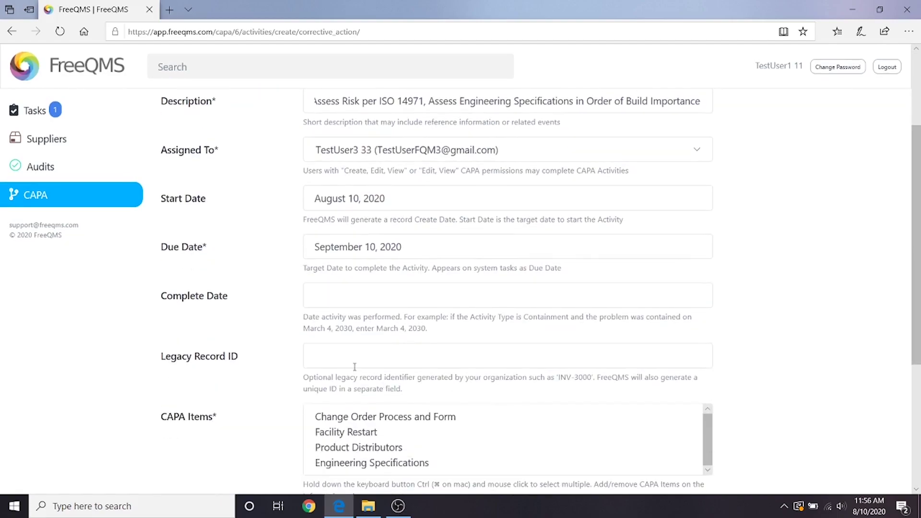
{"action": "left_click", "coordinate": [336, 357]}
{"action": "left_click", "coordinate": [339, 381]}
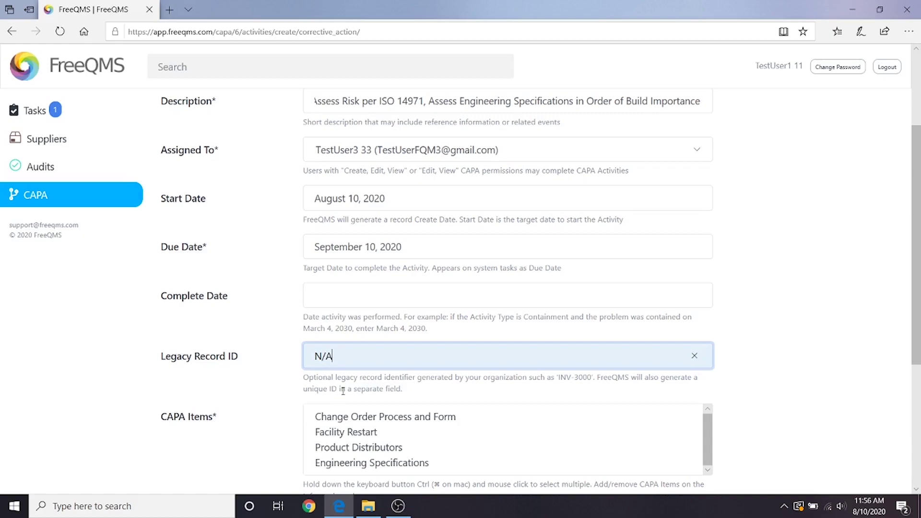
{"action": "scroll", "coordinate": [342, 393], "scroll_direction": "down", "scroll_amount": 1}
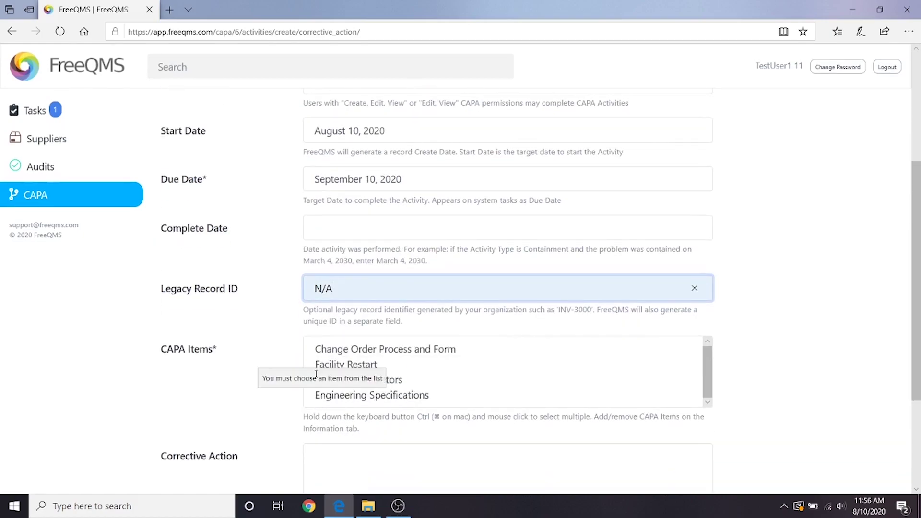
{"action": "left_click", "coordinate": [346, 354]}
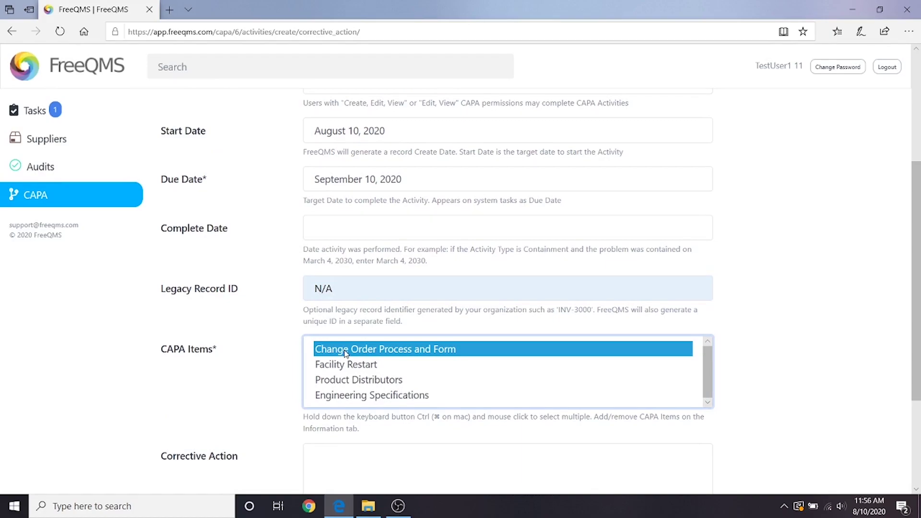
{"action": "scroll", "coordinate": [271, 354], "scroll_direction": "down", "scroll_amount": 3}
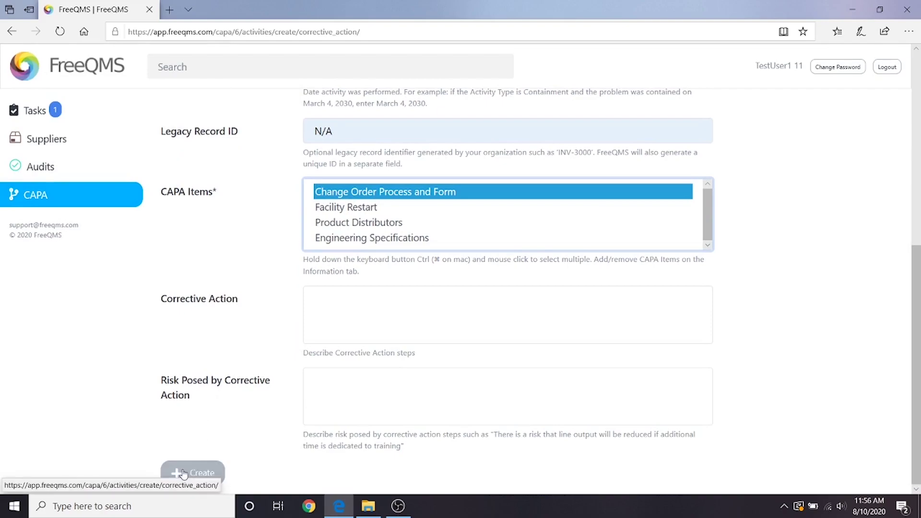
Create the Corrective Action activity so it is listed as activity 17.
{"action": "left_click", "coordinate": [183, 474]}
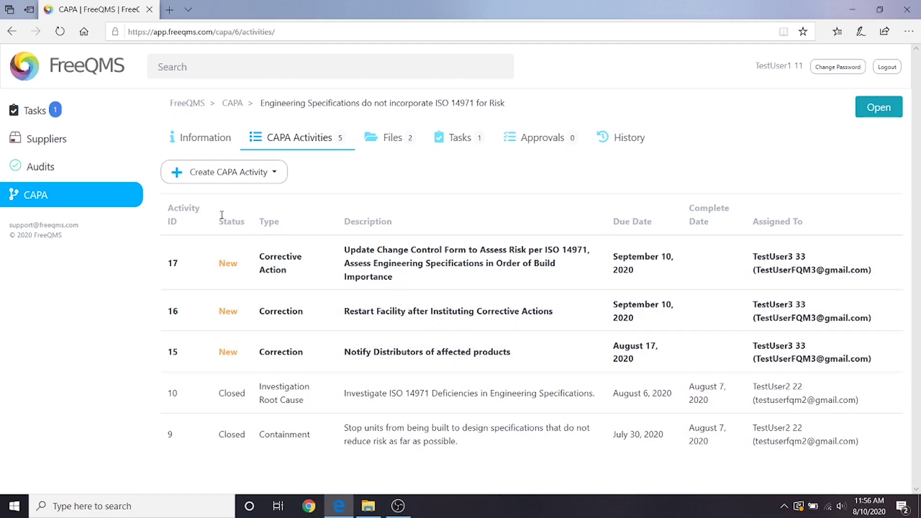
Open a Verification of Effectiveness form and describe it as 'Verify Updates to Change Order Form Address Engineering Specification Conformance…'.
{"action": "left_click", "coordinate": [238, 181]}
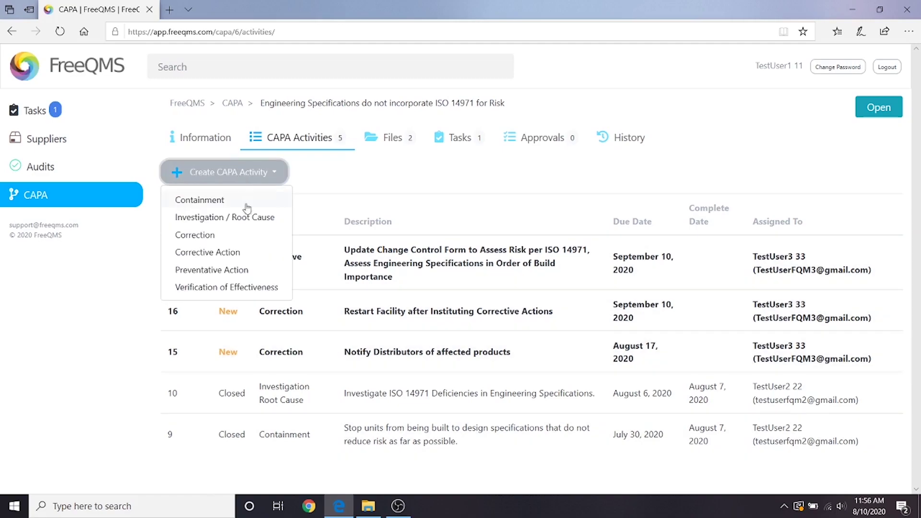
{"action": "left_click", "coordinate": [221, 293]}
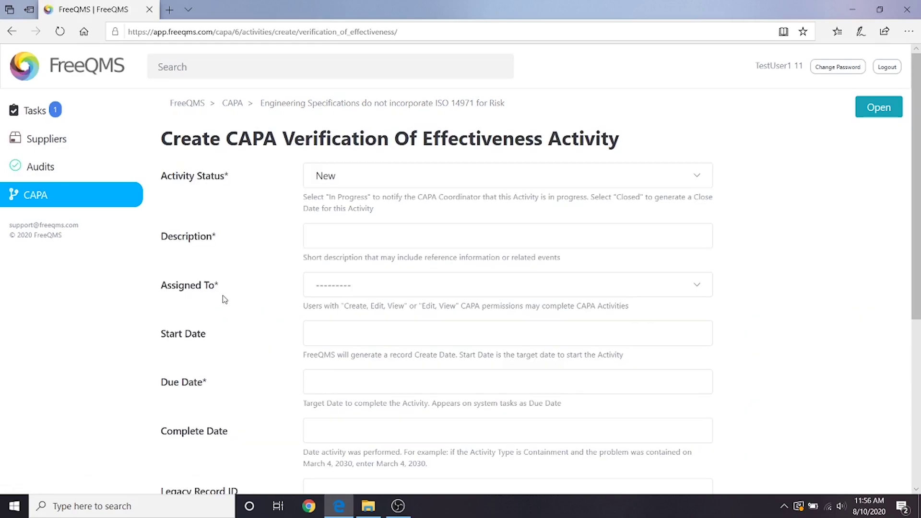
{"action": "scroll", "coordinate": [201, 206], "scroll_direction": "down", "scroll_amount": 5}
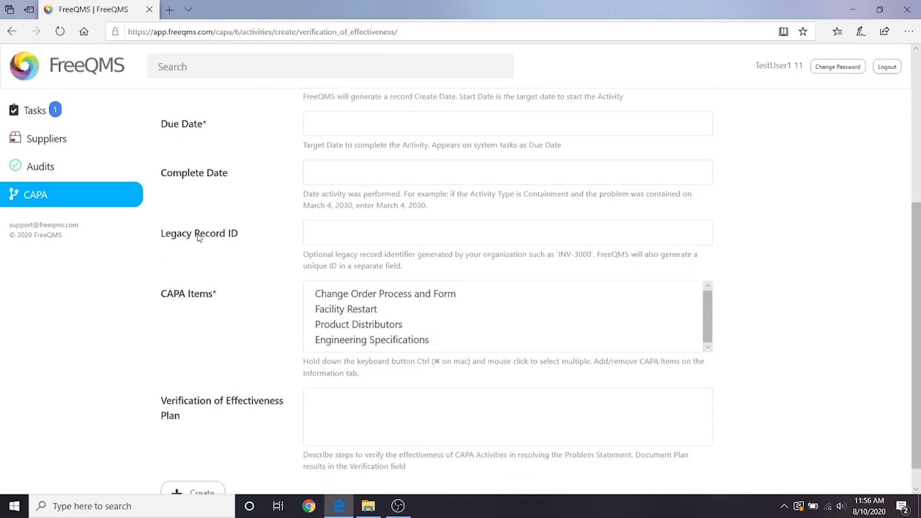
{"action": "scroll", "coordinate": [236, 341], "scroll_direction": "up", "scroll_amount": 5}
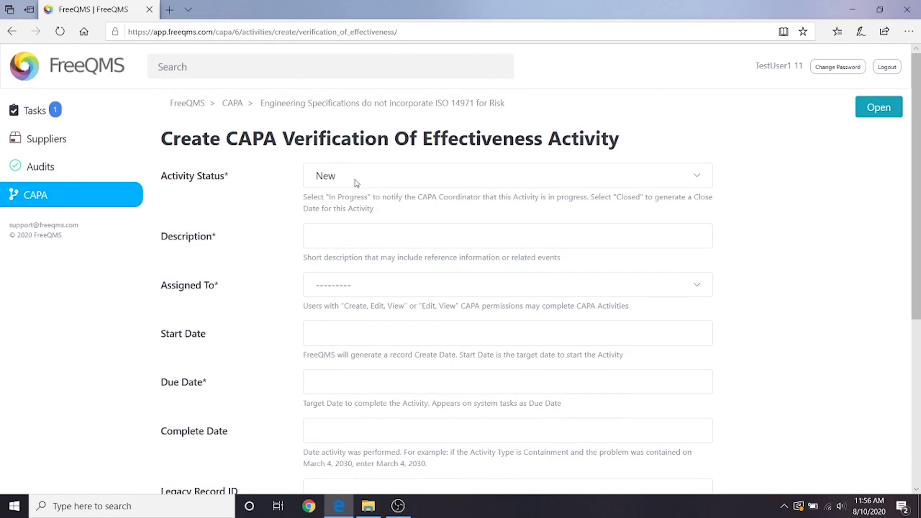
{"action": "left_click", "coordinate": [336, 226]}
{"action": "type", "text": "V"}
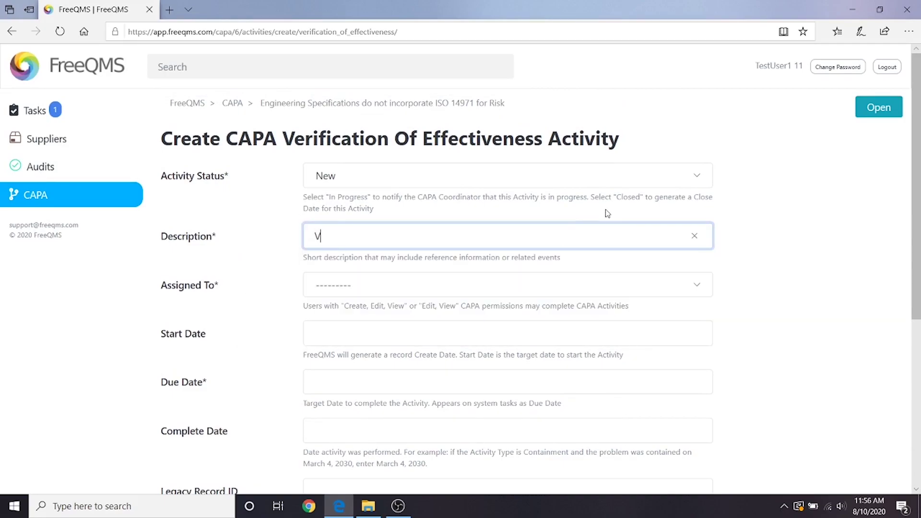
{"action": "type", "text": "erify Updates to Change Order Form "}
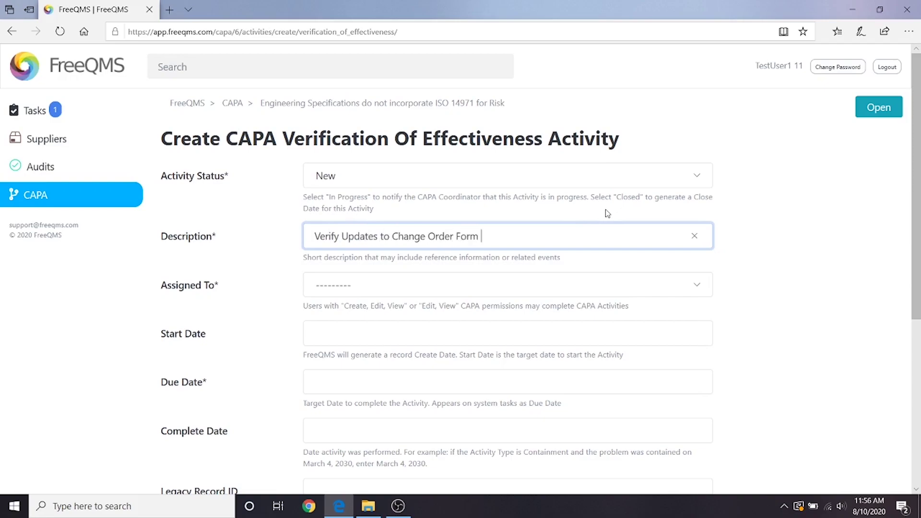
{"action": "type", "text": "Address Engineering Specification Conf"}
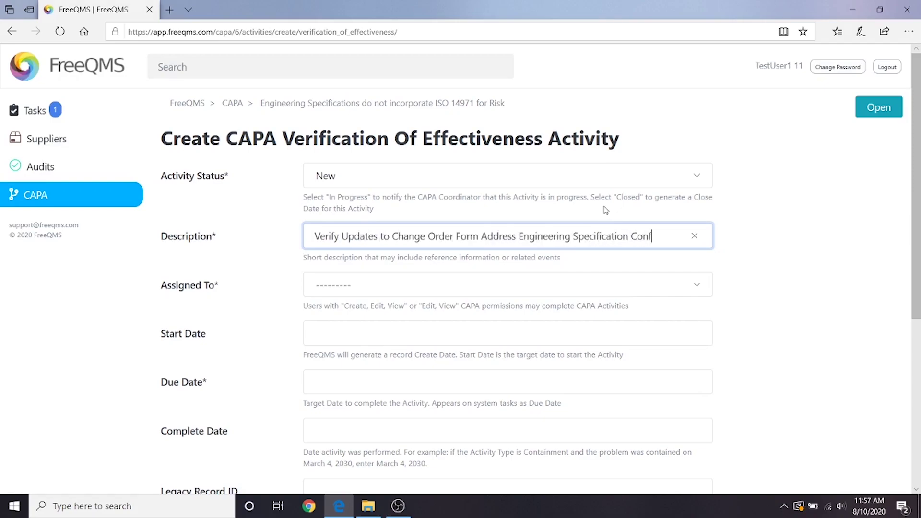
{"action": "type", "text": "ormance to ISO 14971 Risk Management"}
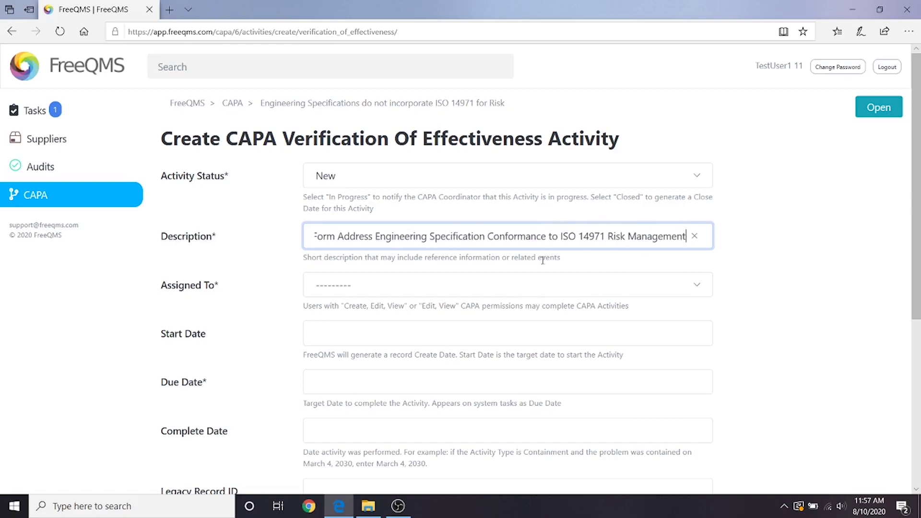
Assign the activity to a user and set the start date to February 10, 2021.
{"action": "left_click", "coordinate": [530, 288]}
{"action": "left_click", "coordinate": [406, 317]}
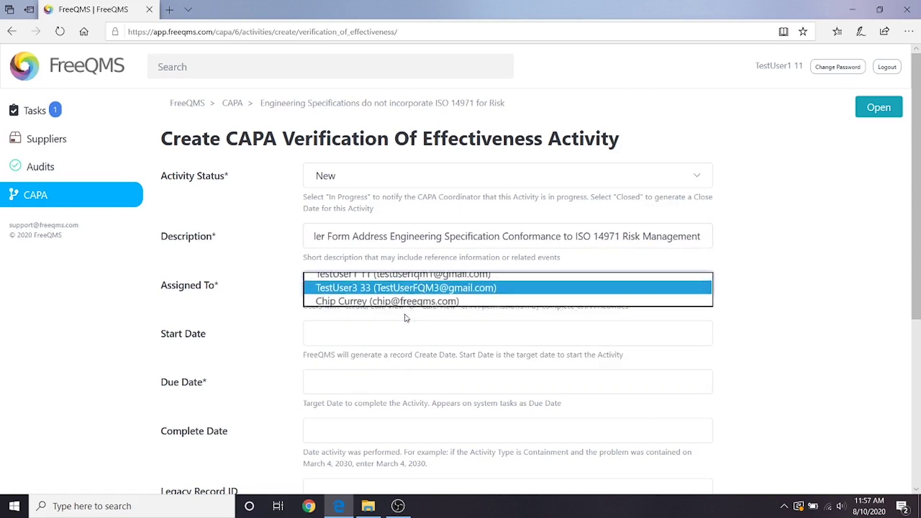
{"action": "left_click", "coordinate": [434, 327]}
{"action": "left_click", "coordinate": [418, 188]}
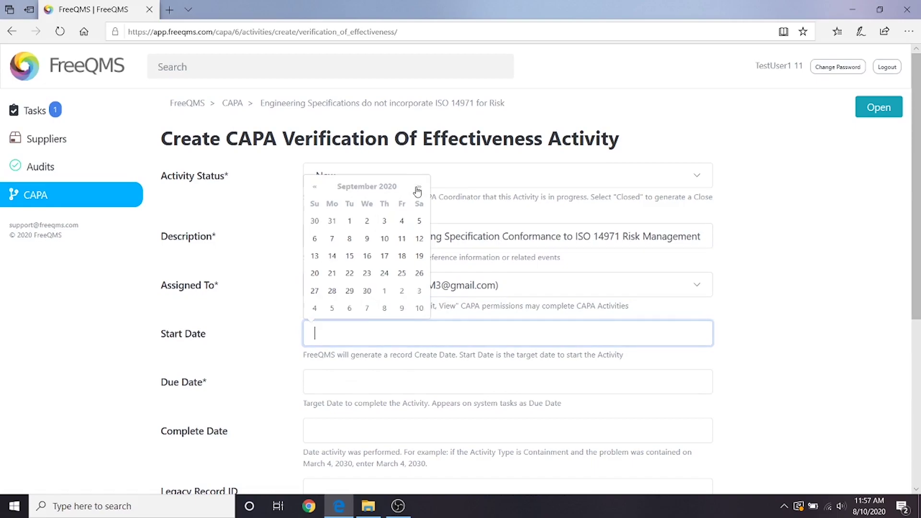
{"action": "left_click", "coordinate": [418, 189]}
{"action": "left_click", "coordinate": [417, 188]}
{"action": "left_click", "coordinate": [418, 188]}
{"action": "left_click", "coordinate": [418, 188]}
{"action": "left_click", "coordinate": [418, 188]}
{"action": "left_click", "coordinate": [367, 239]}
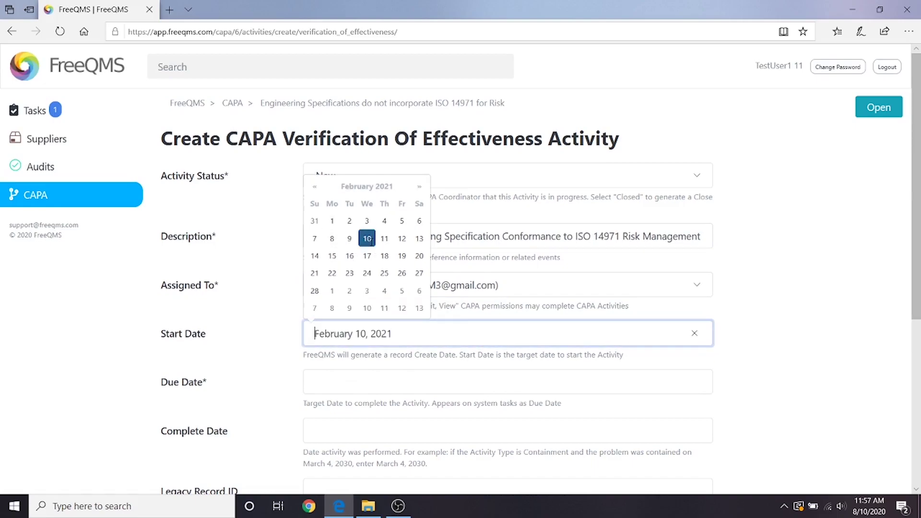
Set the due date to March 10, 2021.
{"action": "left_click", "coordinate": [348, 387]}
{"action": "left_click", "coordinate": [420, 236]}
{"action": "left_click", "coordinate": [420, 235]}
{"action": "left_click", "coordinate": [420, 236]}
{"action": "left_click", "coordinate": [420, 235]}
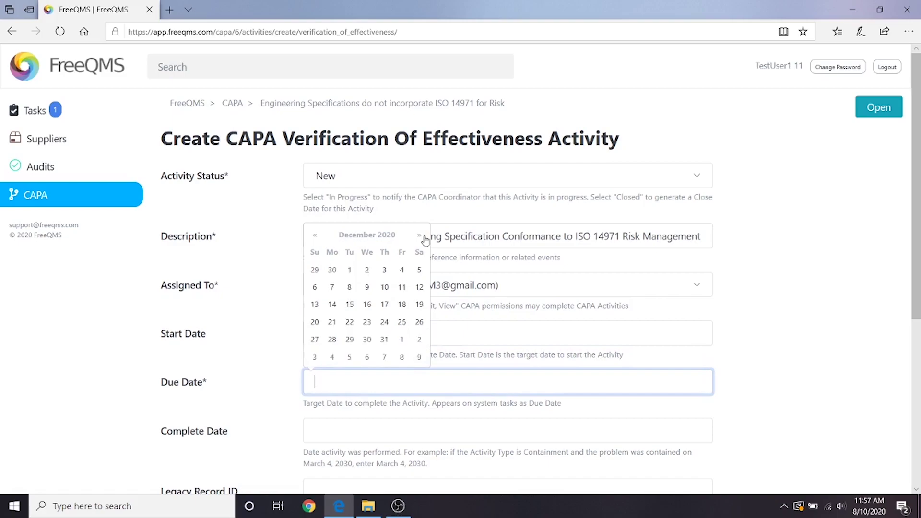
{"action": "left_click", "coordinate": [420, 235]}
{"action": "left_click", "coordinate": [419, 235]}
{"action": "left_click", "coordinate": [420, 235]}
{"action": "left_click", "coordinate": [367, 287]}
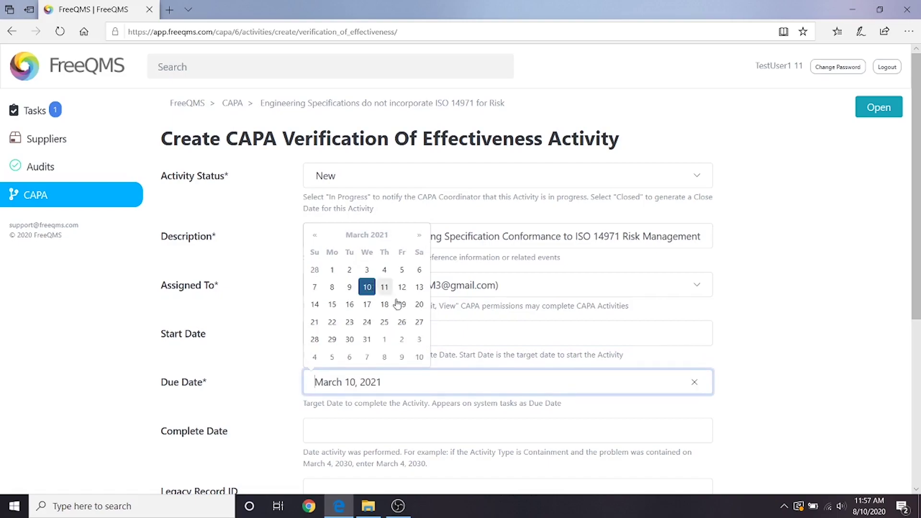
{"action": "left_click", "coordinate": [495, 411]}
Enter Legacy Record ID N/A and link the Change Order Process and Form item.
{"action": "scroll", "coordinate": [495, 412], "scroll_direction": "down", "scroll_amount": 3}
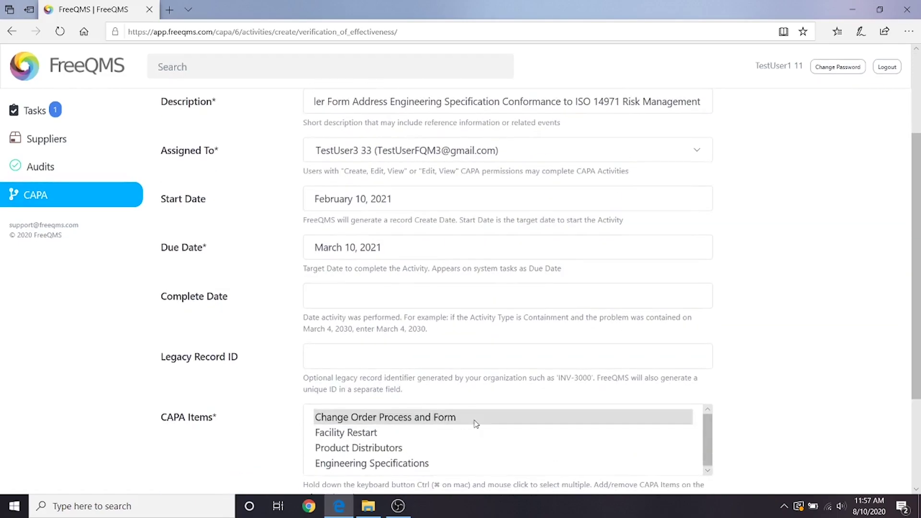
{"action": "left_click", "coordinate": [385, 366]}
{"action": "left_click", "coordinate": [345, 379]}
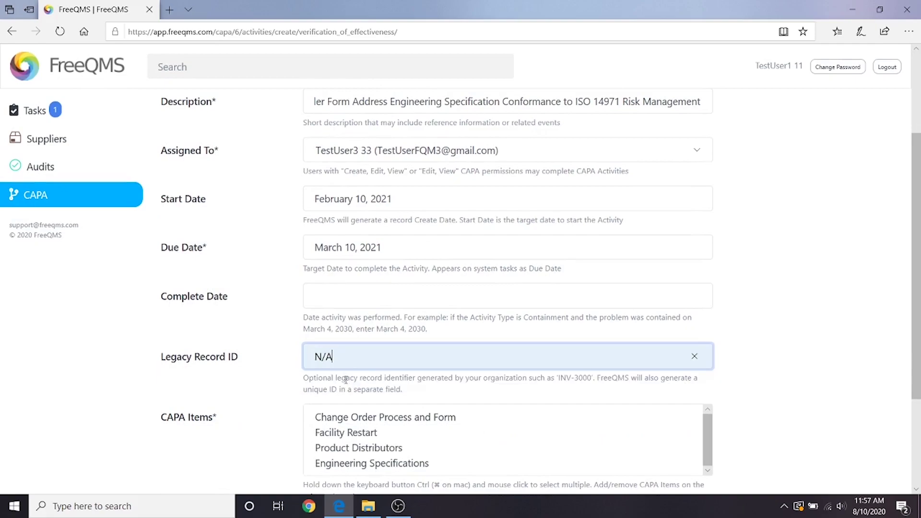
{"action": "scroll", "coordinate": [344, 379], "scroll_direction": "down", "scroll_amount": 2}
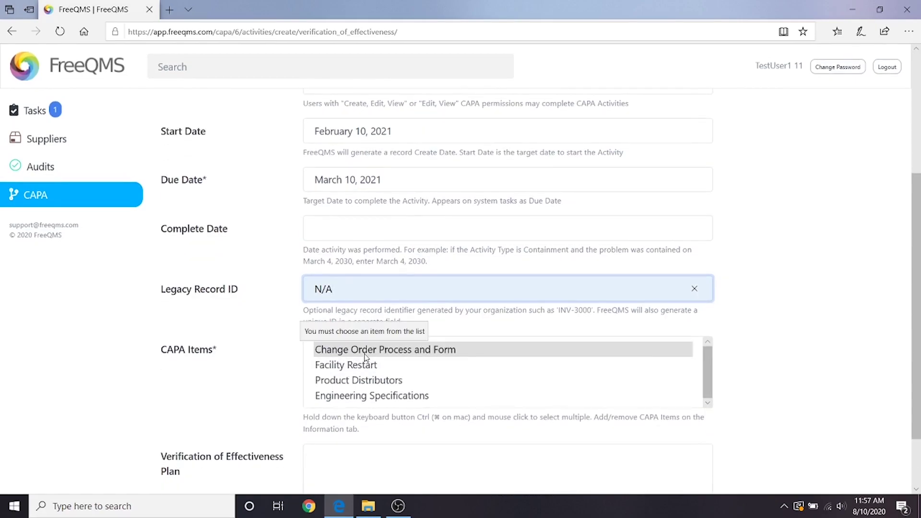
{"action": "left_click", "coordinate": [366, 350]}
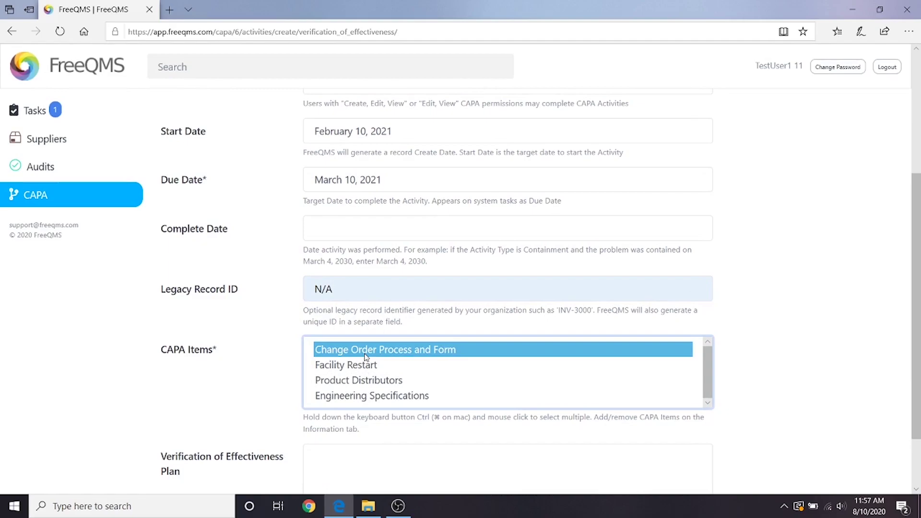
{"action": "scroll", "coordinate": [366, 356], "scroll_direction": "down", "scroll_amount": 2}
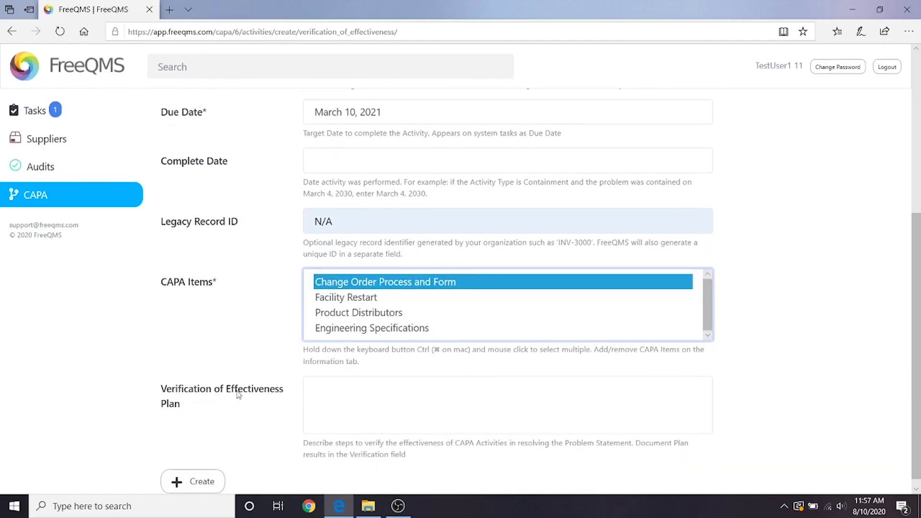
{"action": "scroll", "coordinate": [219, 434], "scroll_direction": "down", "scroll_amount": 1}
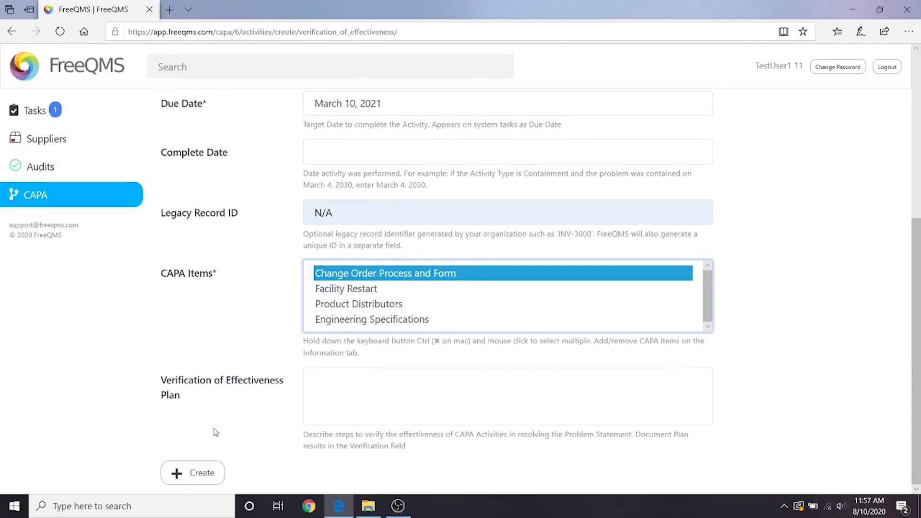
Create the activity and confirm Verification of Effectiveness activity 18, due March 10, 2021, is listed.
{"action": "left_click", "coordinate": [195, 480]}
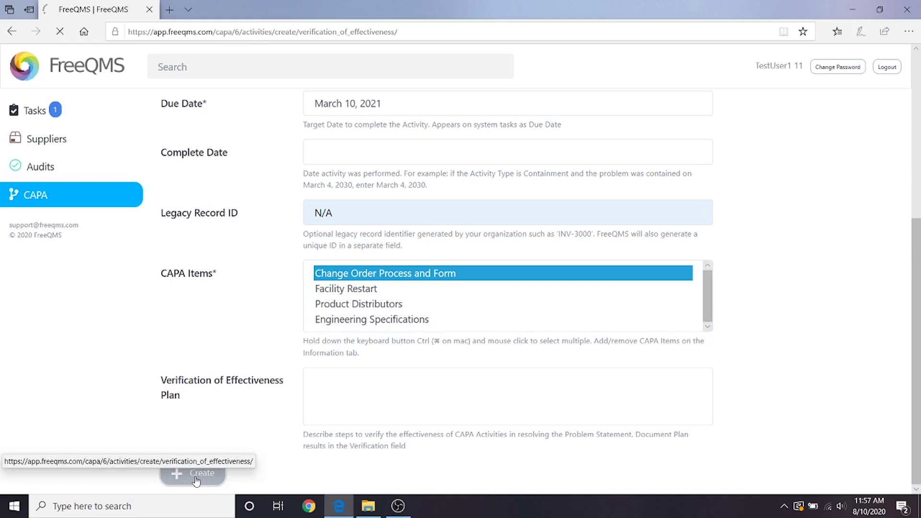
{"action": "scroll", "coordinate": [132, 367], "scroll_direction": "down", "scroll_amount": 1}
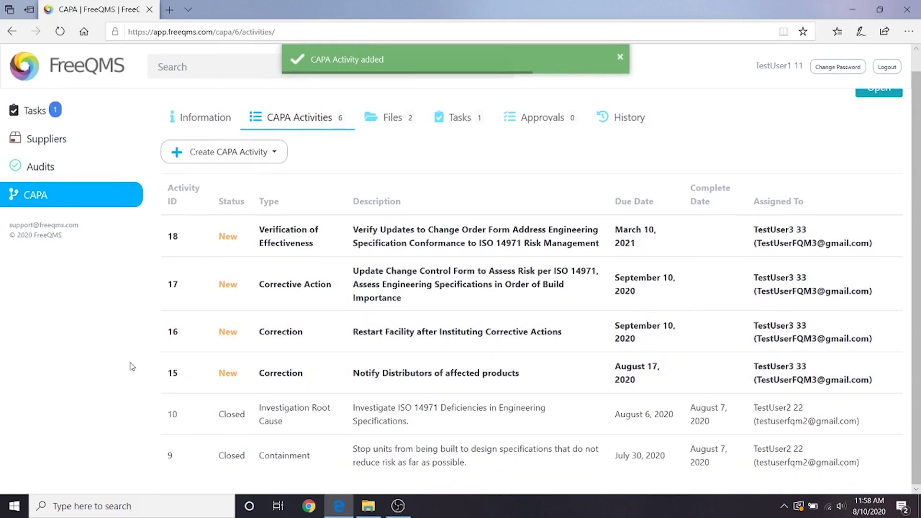